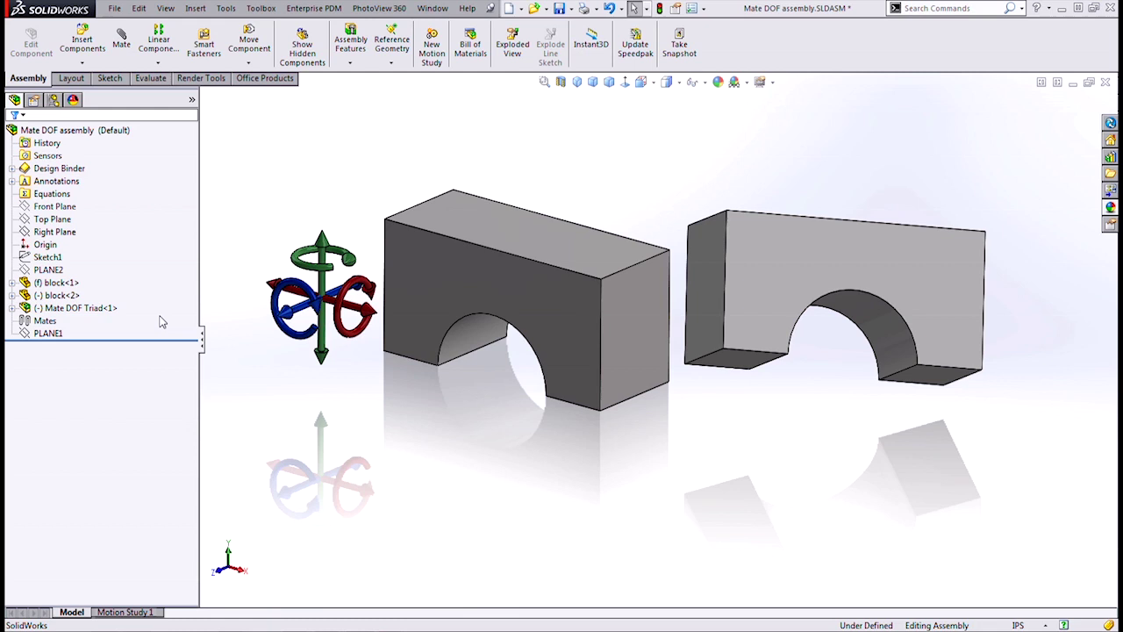
Move and tilt the unconstrained second block freely beside the fixed block.
{"action": "left_click", "coordinate": [35, 296]}
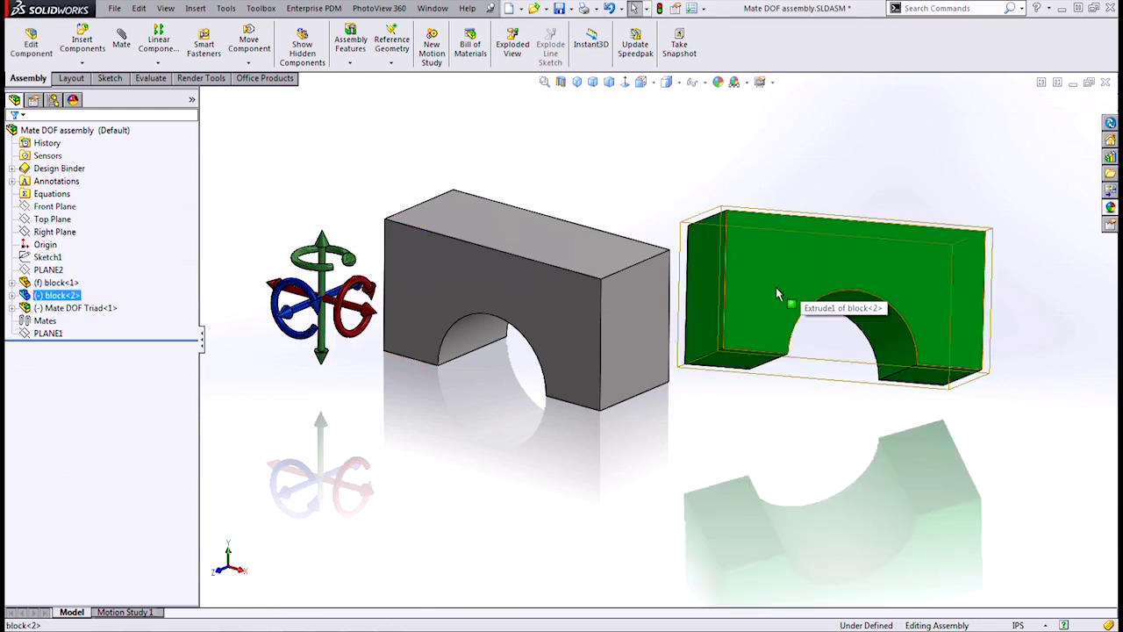
{"action": "mouse_move", "coordinate": [768, 292]}
{"action": "left_mouse_down"}
{"action": "mouse_move", "coordinate": [809, 321]}
{"action": "mouse_move", "coordinate": [758, 321]}
{"action": "mouse_move", "coordinate": [771, 314]}
{"action": "left_mouse_up"}
{"action": "left_click", "coordinate": [658, 511]}
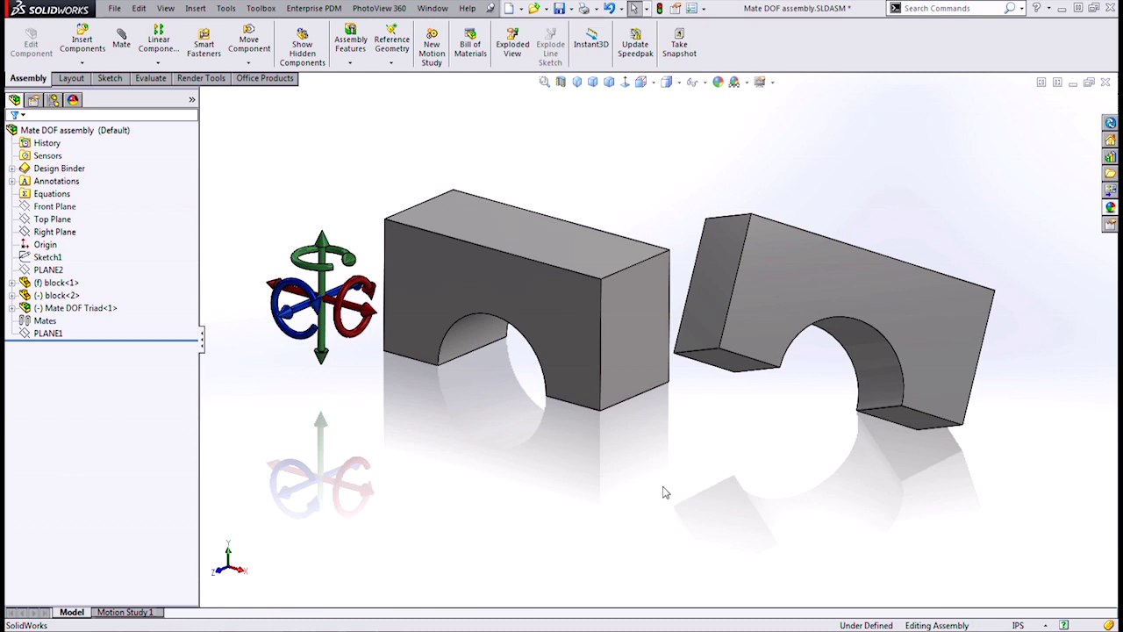
Add a coincident mate between the blocks' facing end faces and activate the Face to Face display state.
{"action": "left_click", "coordinate": [732, 330]}
{"action": "left_click", "coordinate": [658, 369], "text": "ctrl"}
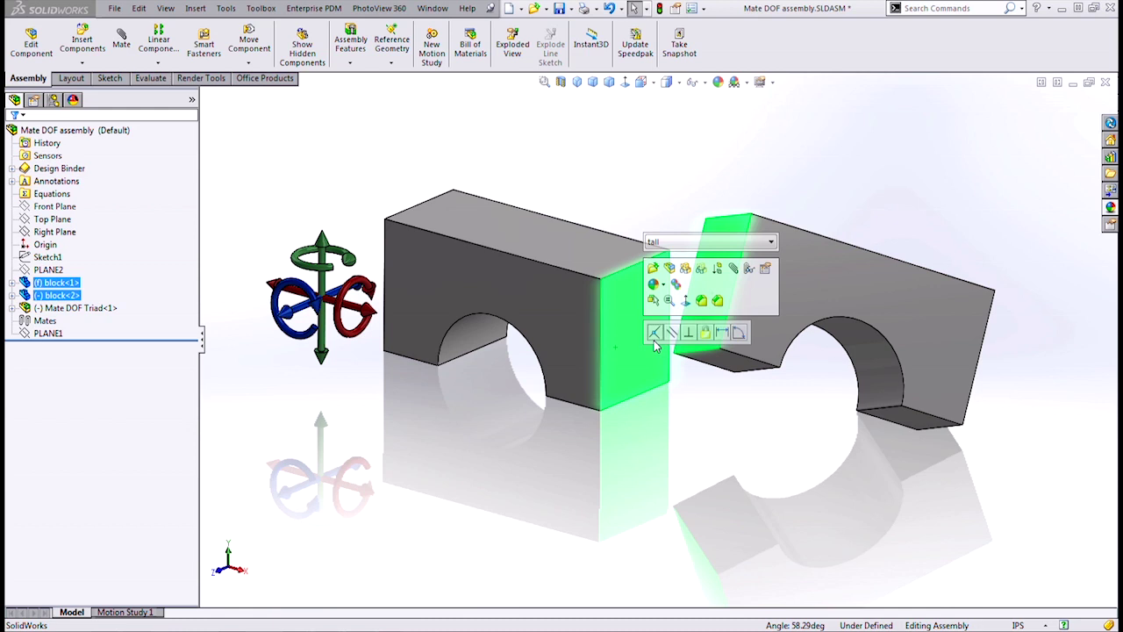
{"action": "left_click", "coordinate": [656, 333]}
{"action": "left_click_drag", "start_coordinate": [654, 330], "coordinate": [667, 386]}
{"action": "left_click", "coordinate": [591, 476]}
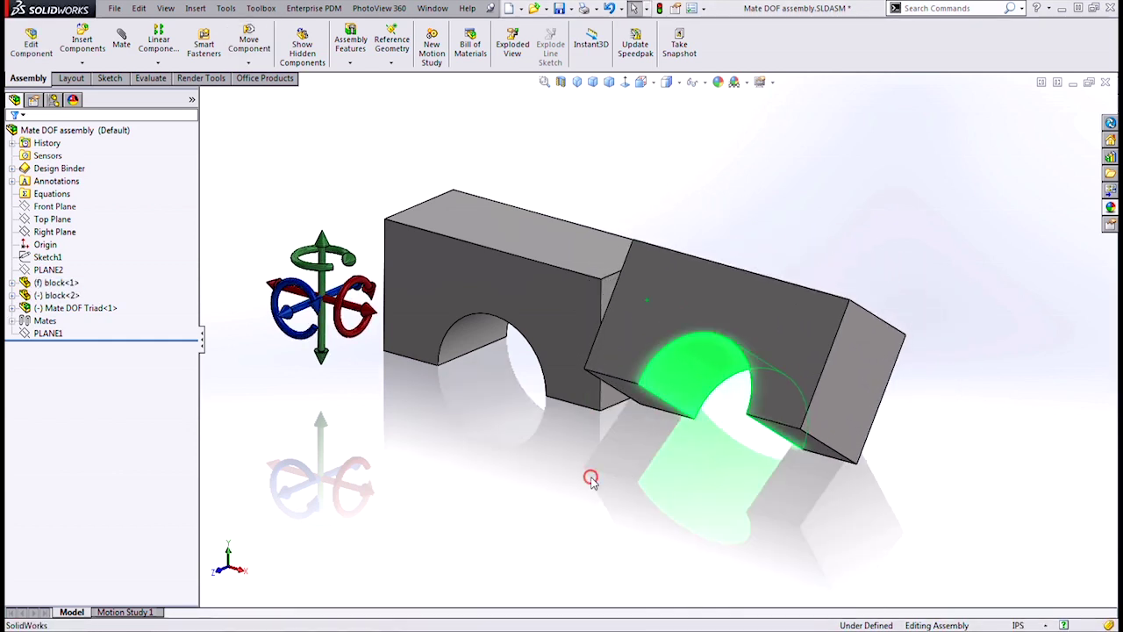
{"action": "left_click", "coordinate": [192, 100]}
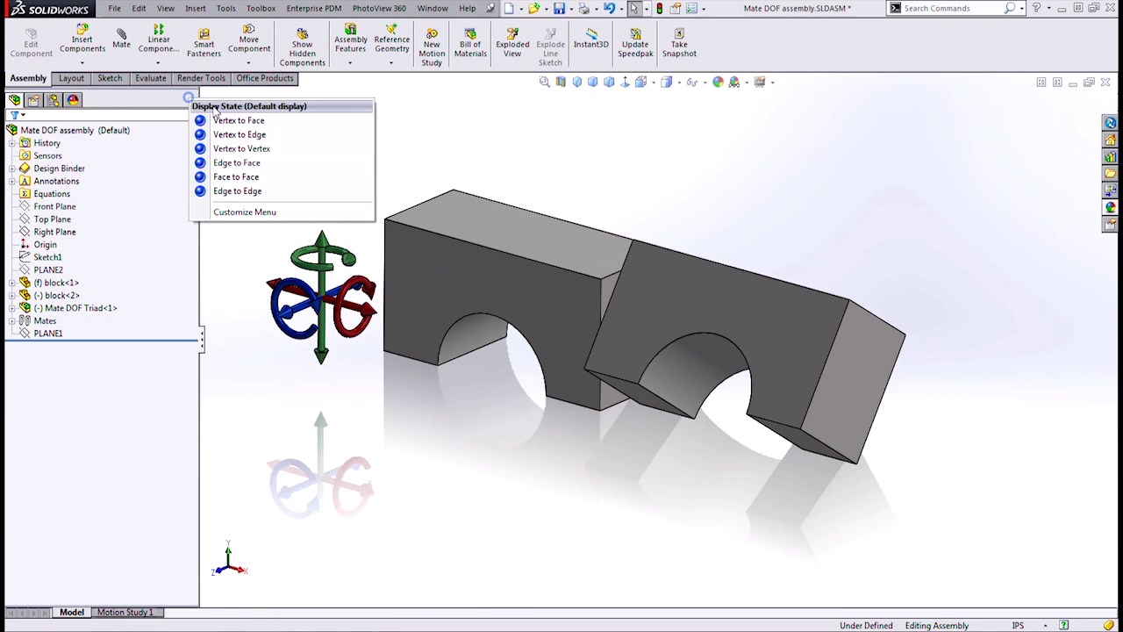
{"action": "left_click", "coordinate": [223, 177]}
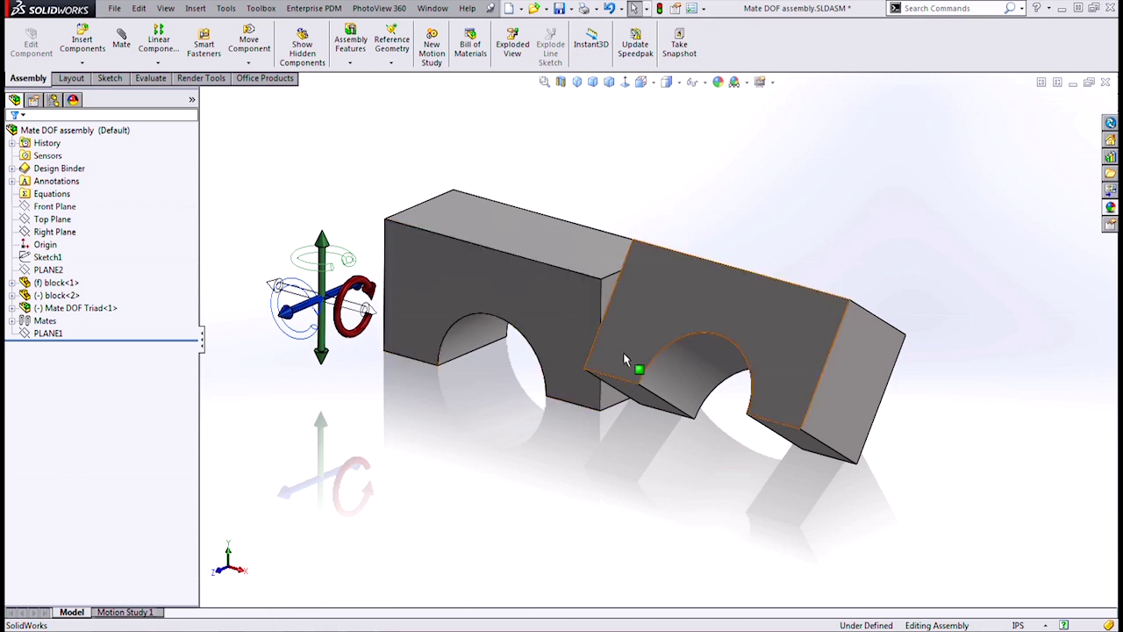
Swing the second block nearly parallel to the fixed block and mate their arched front faces as coincident.
{"action": "left_click", "coordinate": [653, 321]}
{"action": "left_click_drag", "start_coordinate": [654, 325], "coordinate": [582, 238]}
{"action": "left_click", "coordinate": [583, 237], "text": "ctrl"}
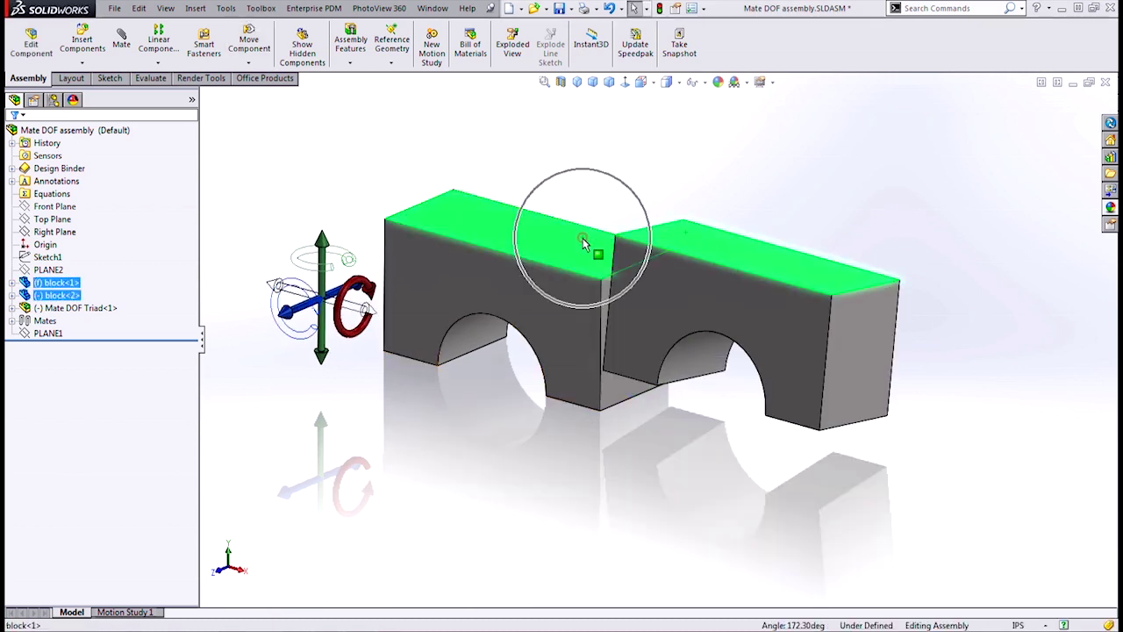
{"action": "left_click", "coordinate": [646, 301]}
{"action": "left_click", "coordinate": [579, 337], "text": "ctrl"}
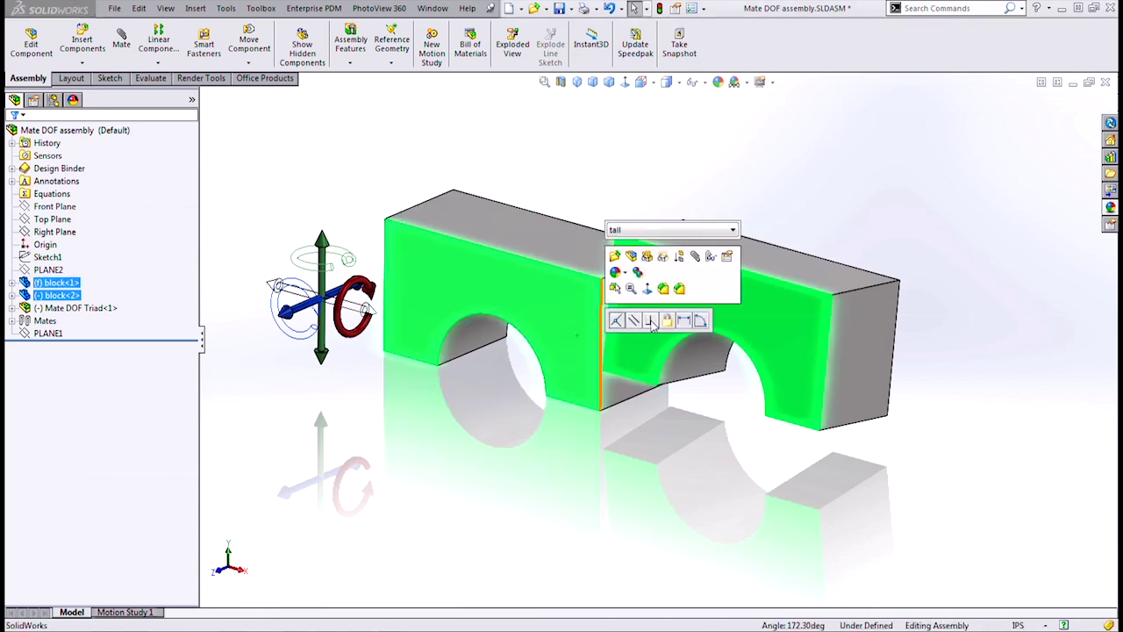
{"action": "left_click", "coordinate": [617, 321]}
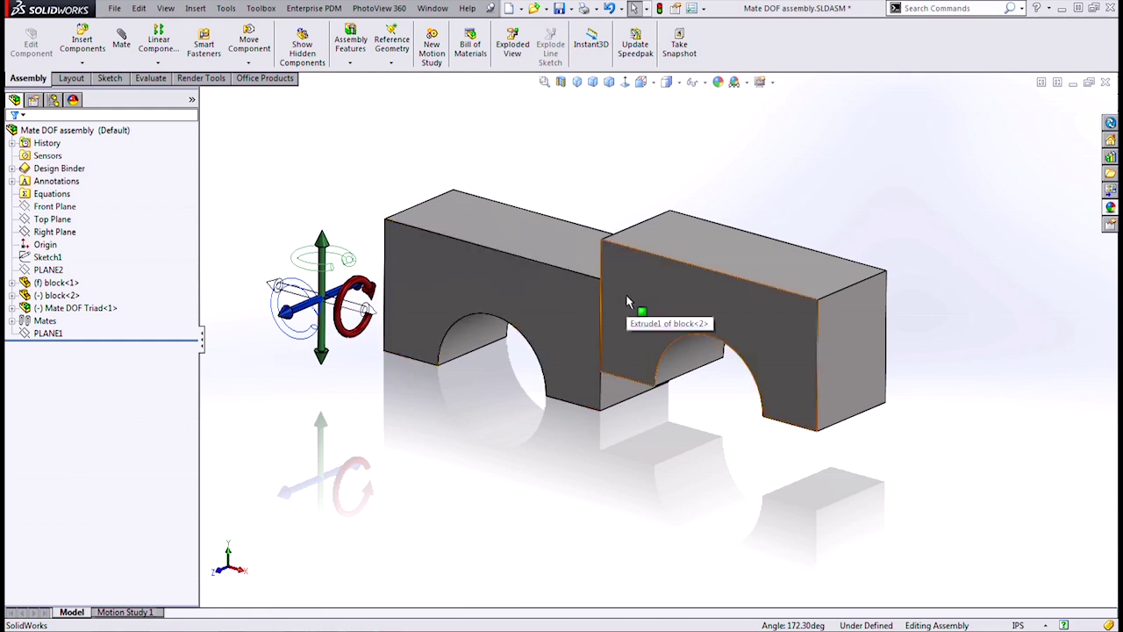
Slide the second block slightly downward and mate the top faces of both blocks as coincident.
{"action": "mouse_move", "coordinate": [627, 303]}
{"action": "left_mouse_down"}
{"action": "mouse_move", "coordinate": [627, 369]}
{"action": "mouse_move", "coordinate": [628, 302]}
{"action": "mouse_move", "coordinate": [629, 343]}
{"action": "mouse_move", "coordinate": [641, 349]}
{"action": "mouse_move", "coordinate": [636, 297]}
{"action": "mouse_move", "coordinate": [636, 358]}
{"action": "mouse_move", "coordinate": [636, 304]}
{"action": "mouse_move", "coordinate": [635, 316]}
{"action": "left_mouse_up"}
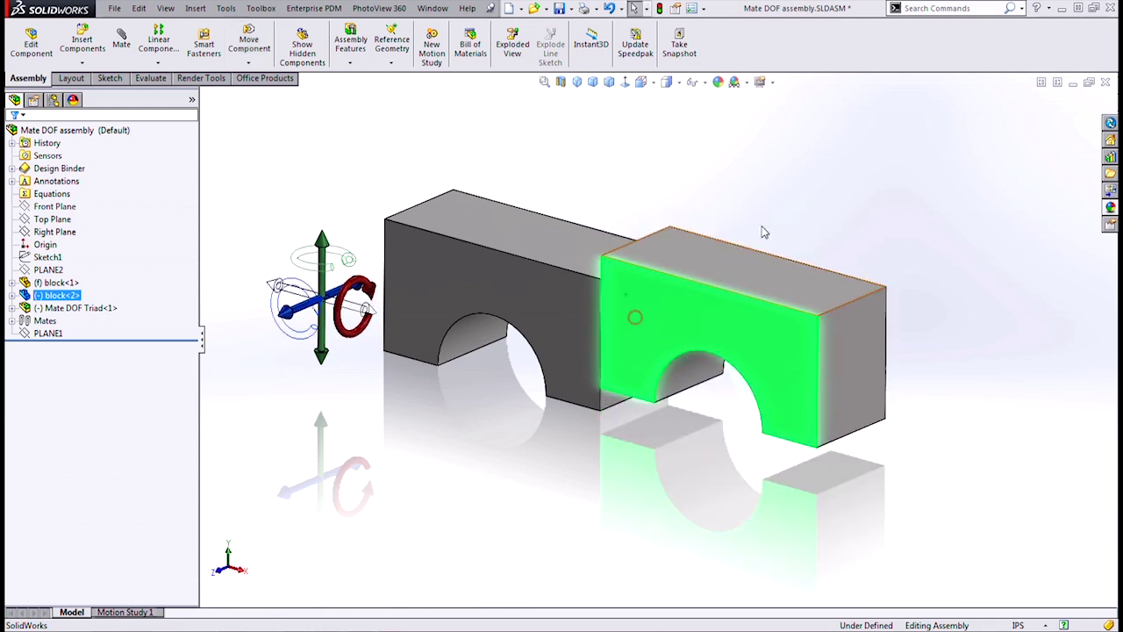
{"action": "left_click", "coordinate": [778, 183]}
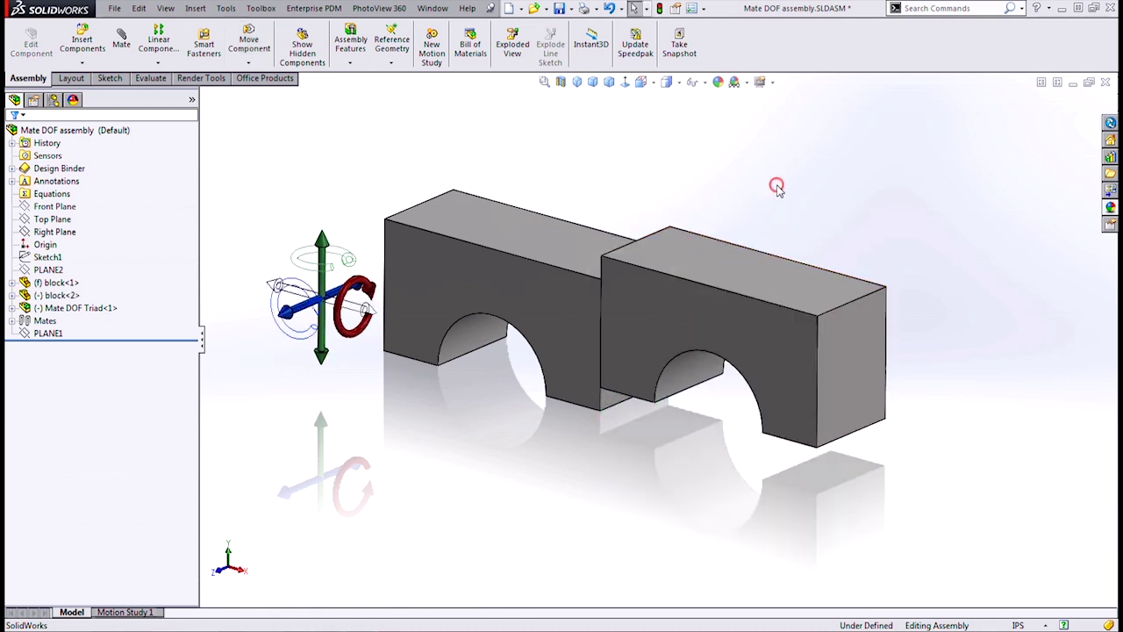
{"action": "left_click", "coordinate": [704, 258]}
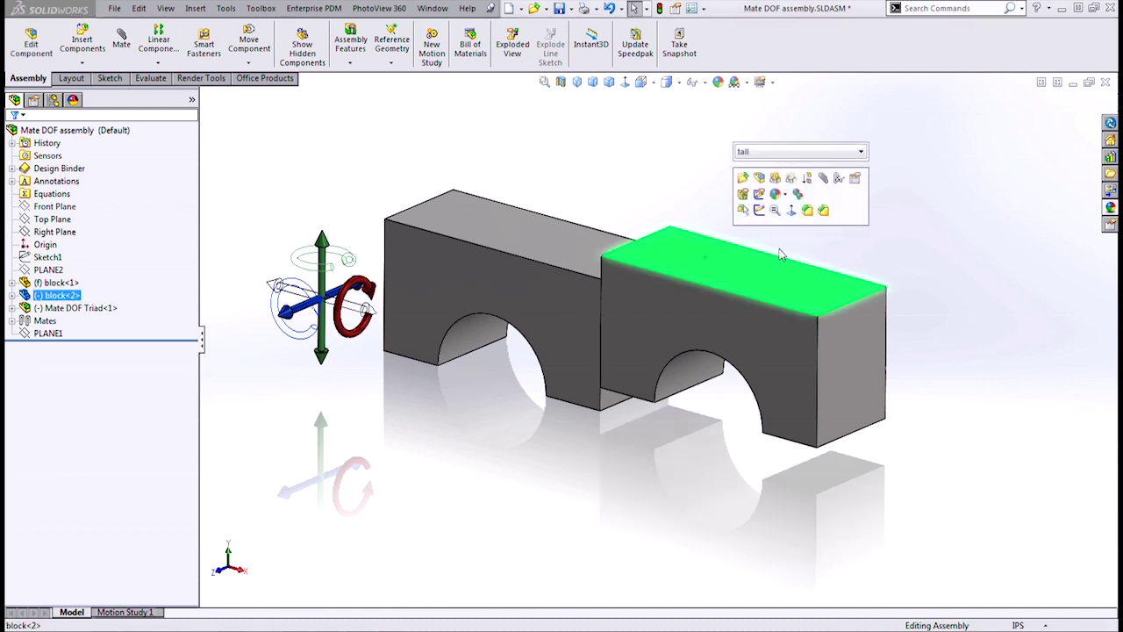
{"action": "left_click", "coordinate": [564, 251], "text": "ctrl"}
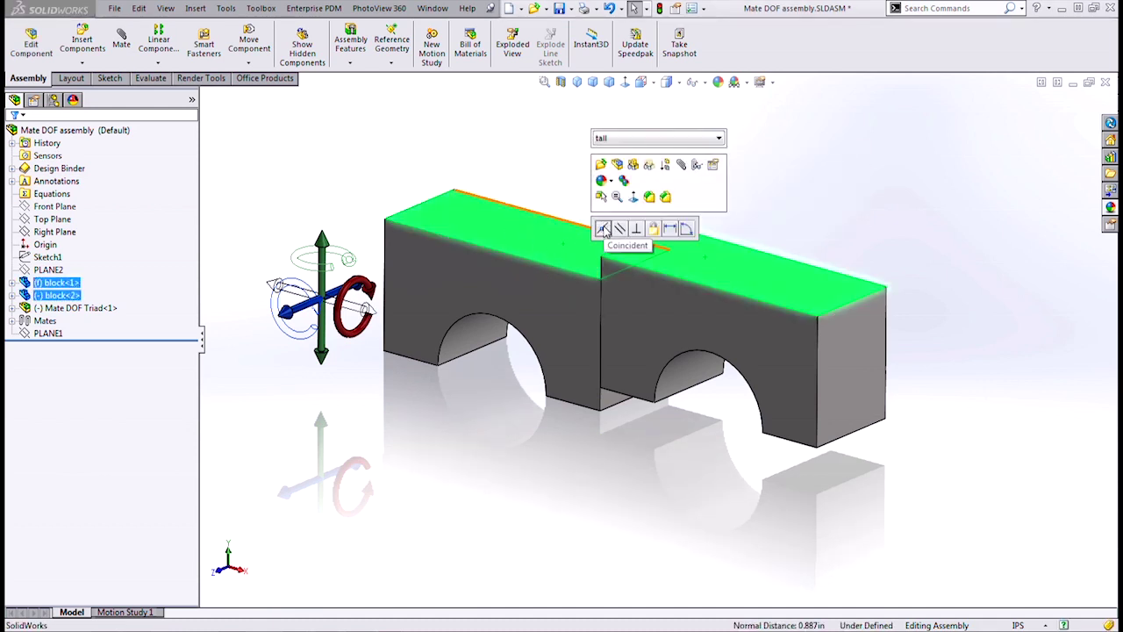
{"action": "left_click", "coordinate": [604, 229]}
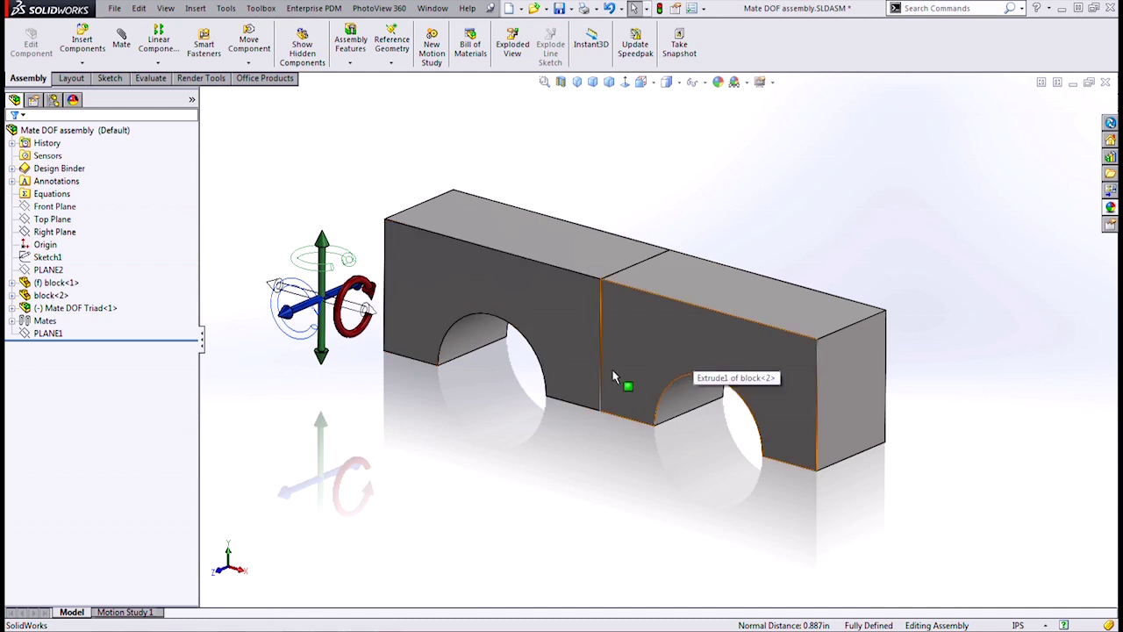
Delete all three coincident mates between the blocks and fix block<2> in its current position.
{"action": "left_click", "coordinate": [15, 321]}
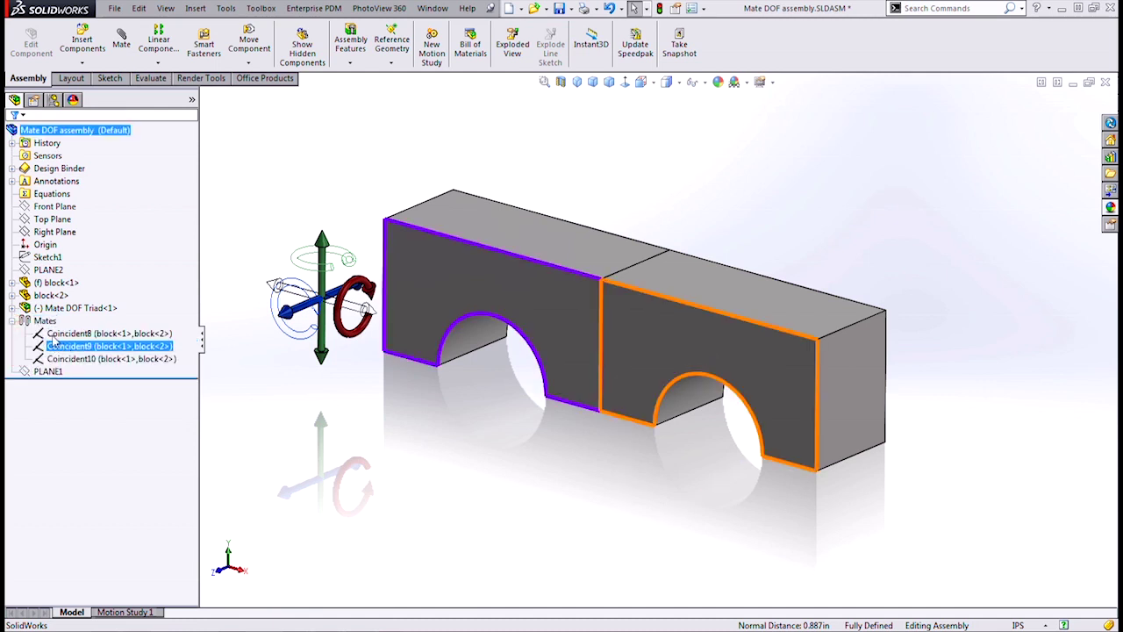
{"action": "left_click", "coordinate": [52, 359]}
{"action": "left_click", "coordinate": [53, 334], "text": "shift"}
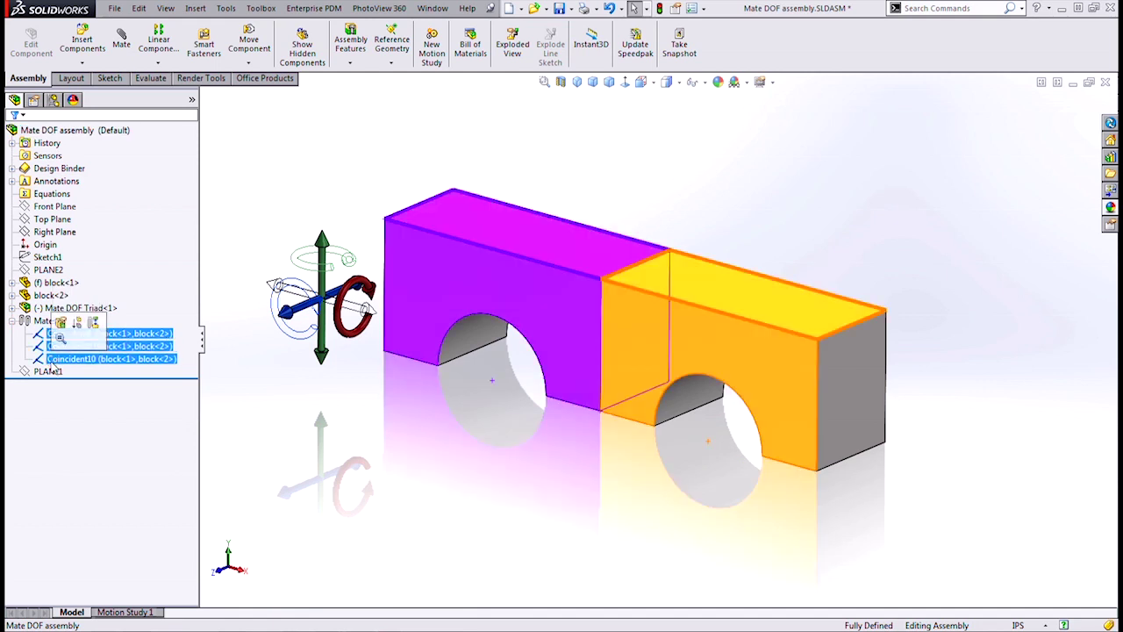
{"action": "right_click", "coordinate": [53, 344]}
{"action": "left_click", "coordinate": [85, 398]}
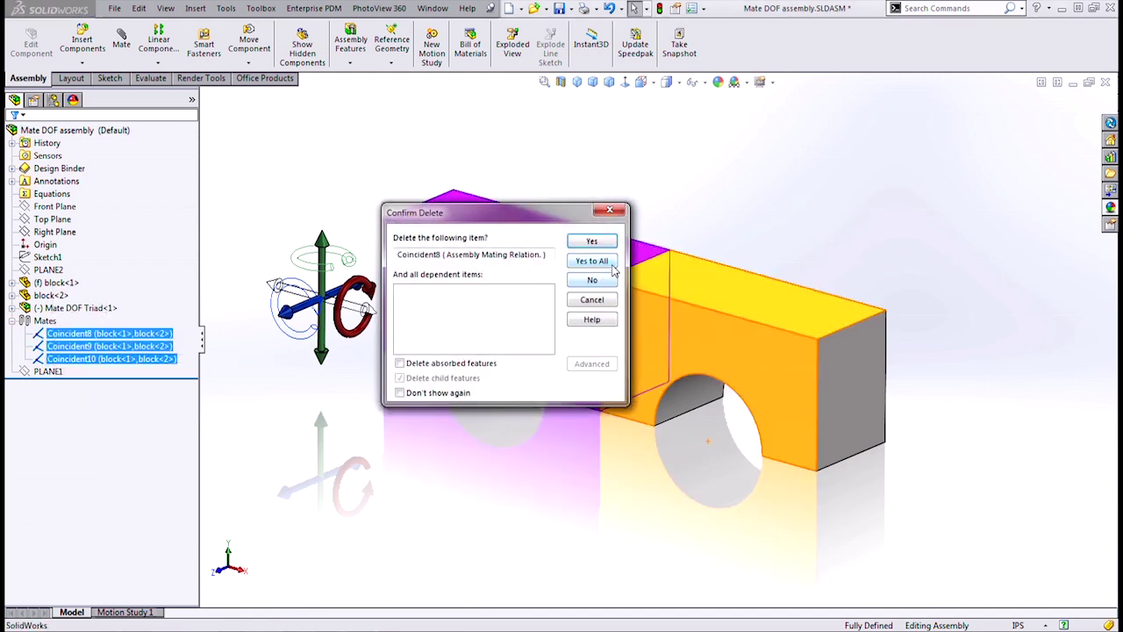
{"action": "left_click", "coordinate": [590, 261]}
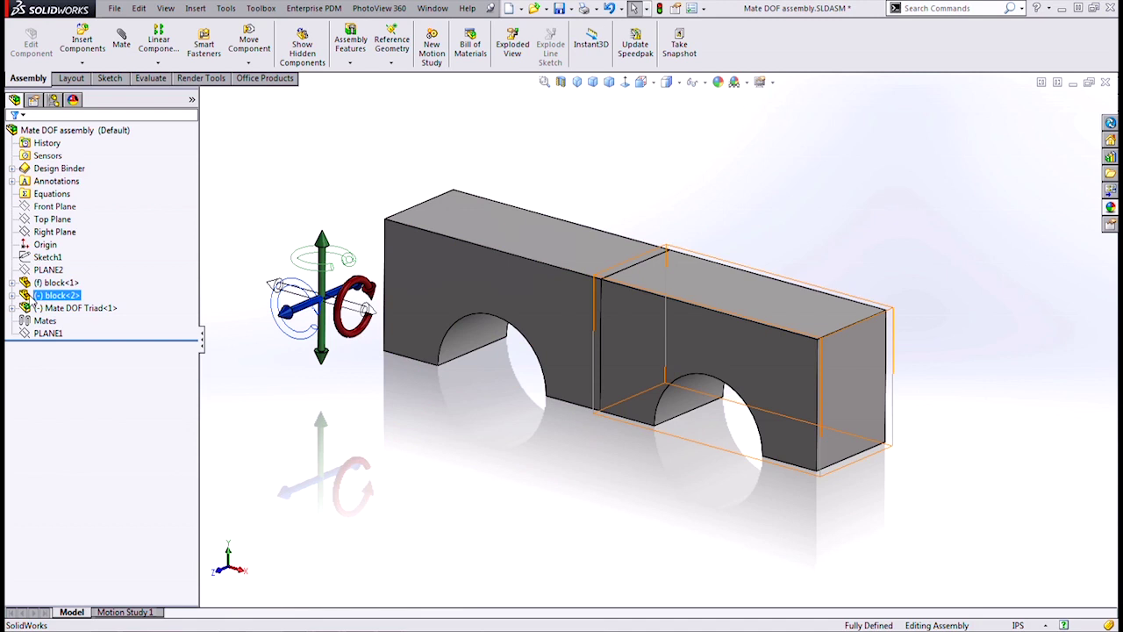
{"action": "right_click", "coordinate": [34, 296]}
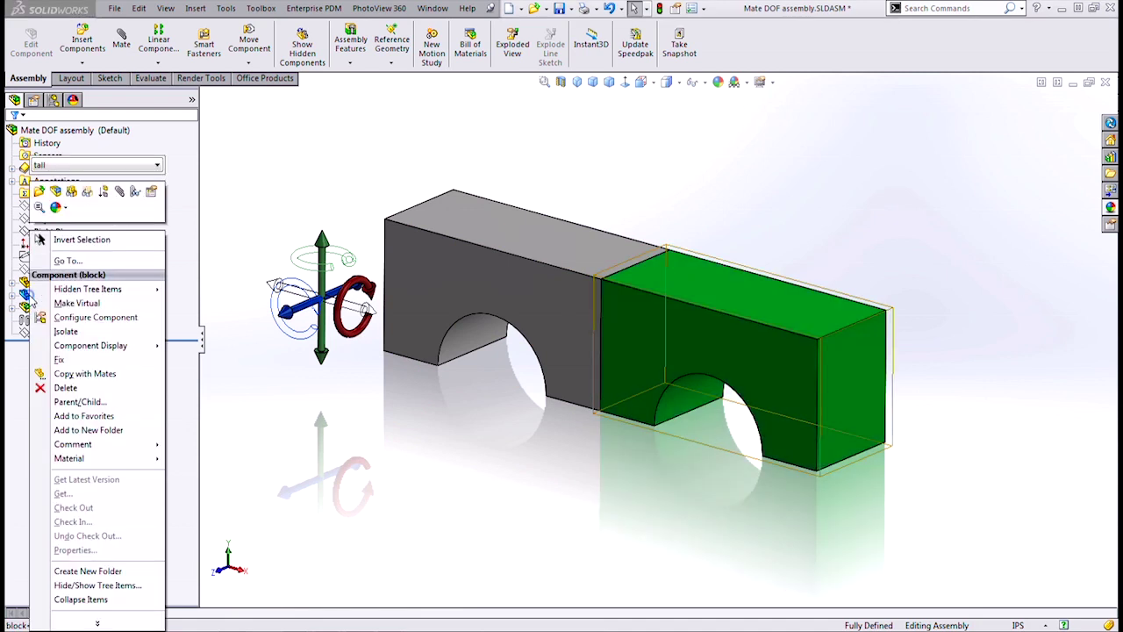
{"action": "left_click", "coordinate": [58, 360]}
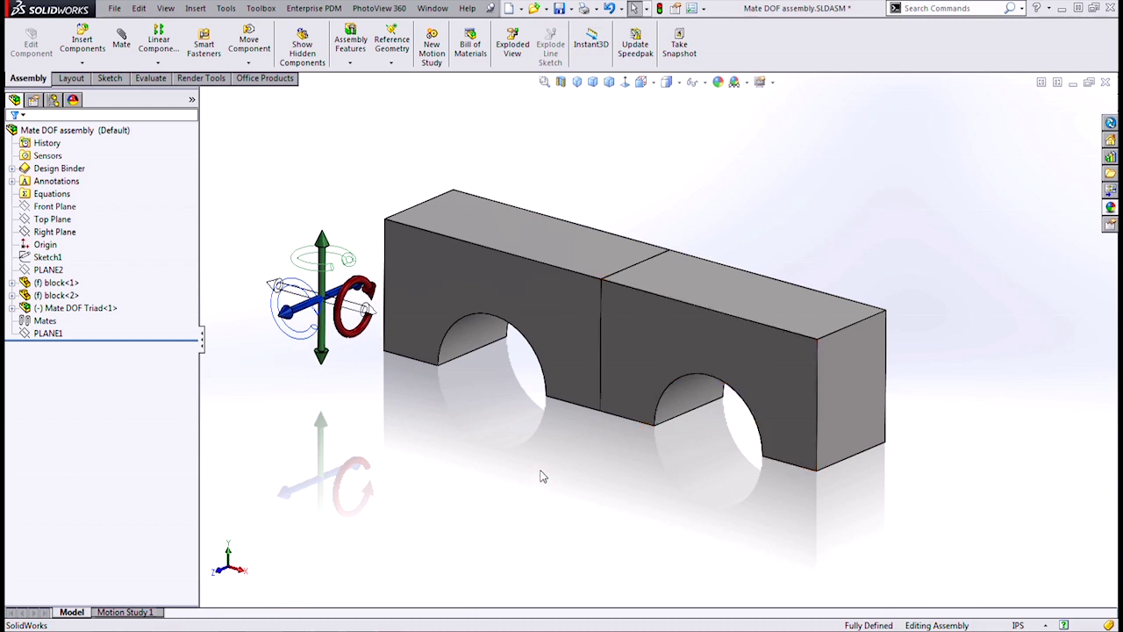
Set the 10 in length dimension of block<1> to 8 in and rebuild the assembly.
{"action": "double_click", "coordinate": [525, 237]}
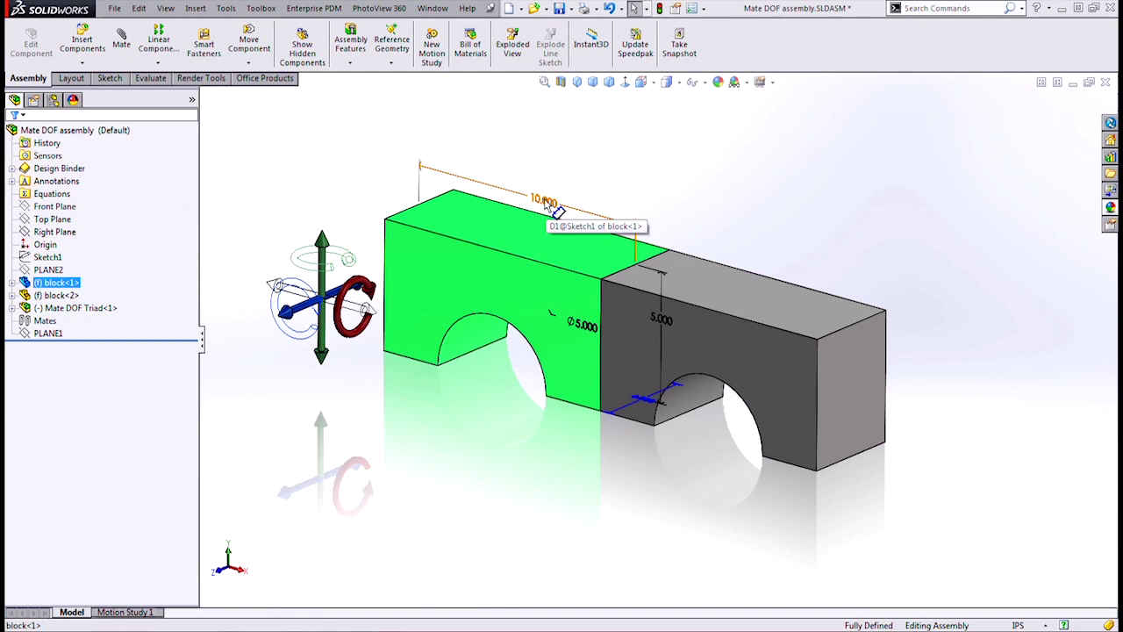
{"action": "double_click", "coordinate": [544, 200]}
{"action": "type", "text": "8"}
{"action": "key", "text": "Return"}
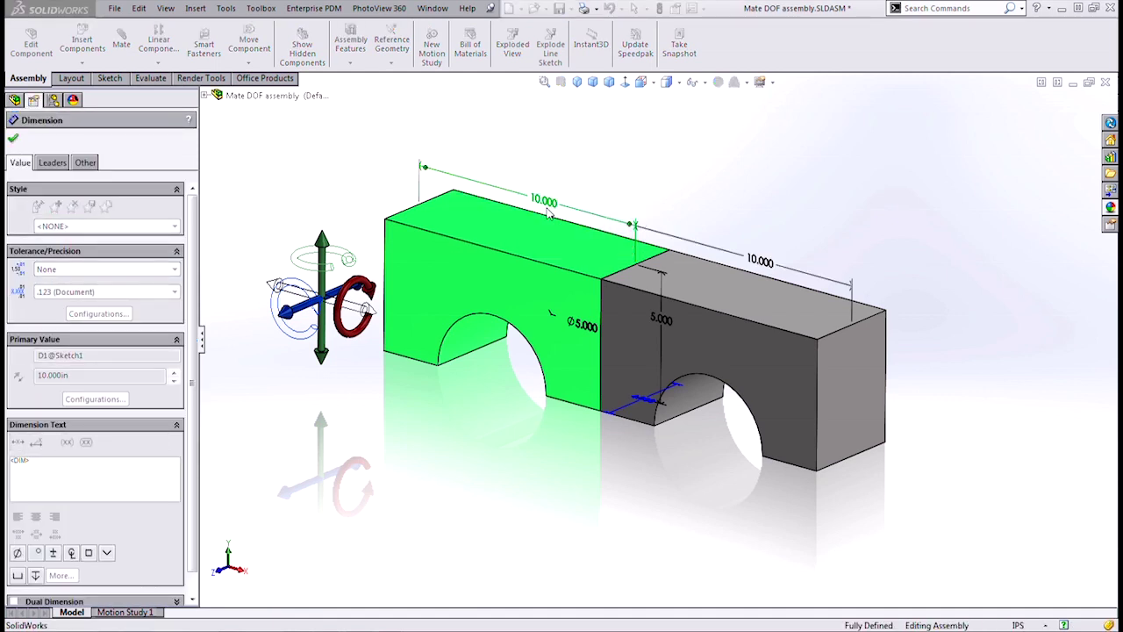
{"action": "left_click", "coordinate": [659, 8]}
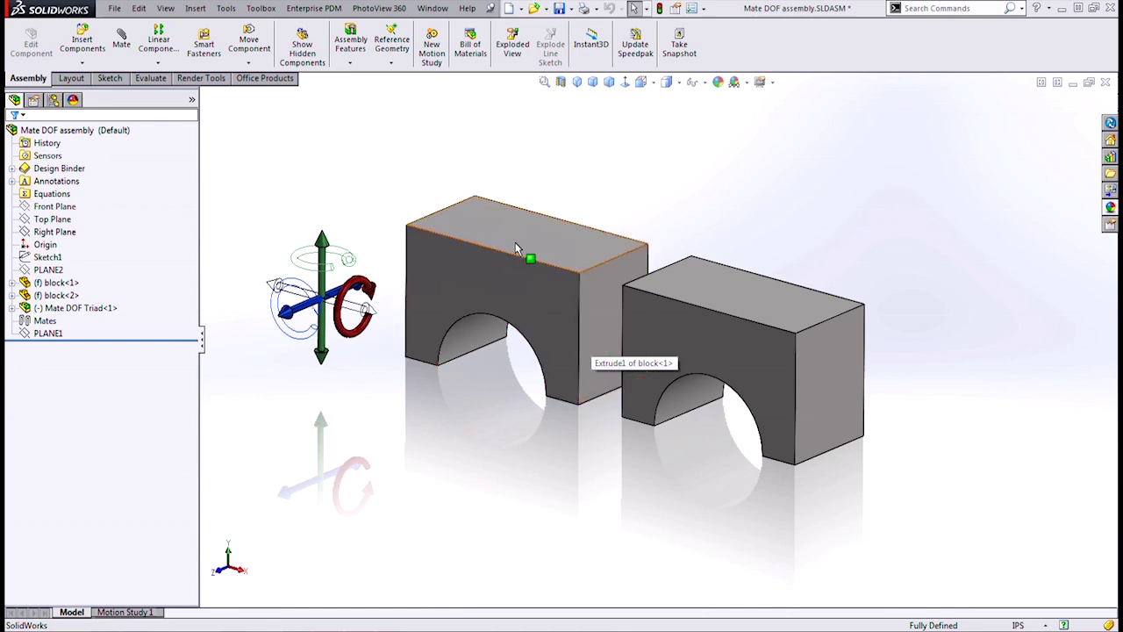
Set the length dimension of block<1> to 10 in and rebuild the assembly.
{"action": "double_click", "coordinate": [509, 238]}
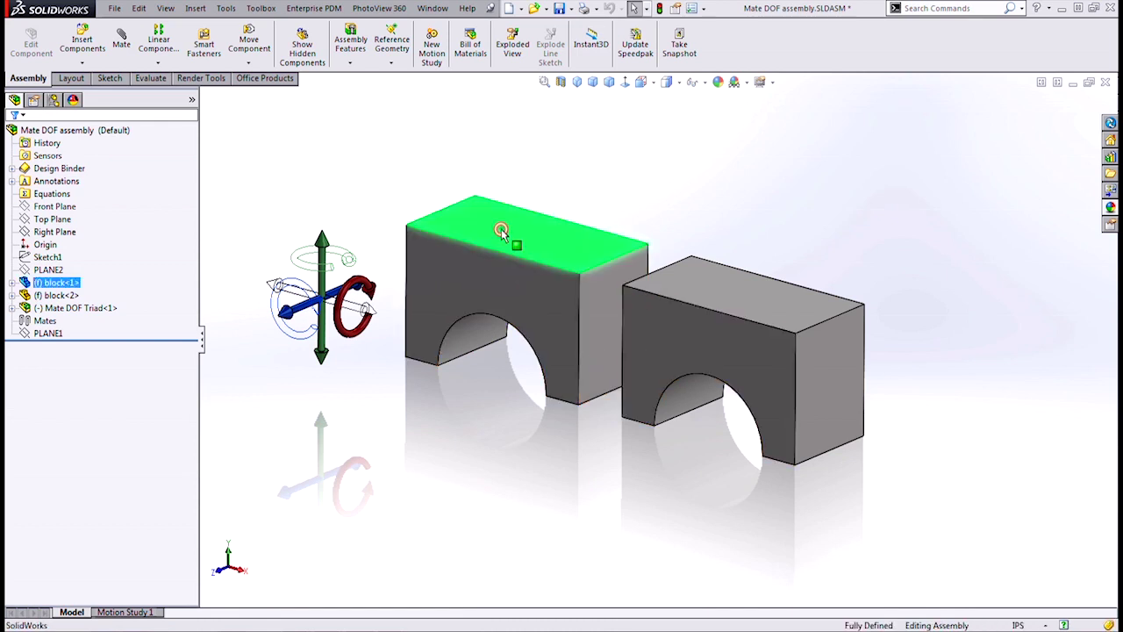
{"action": "double_click", "coordinate": [541, 201]}
{"action": "type", "text": "10"}
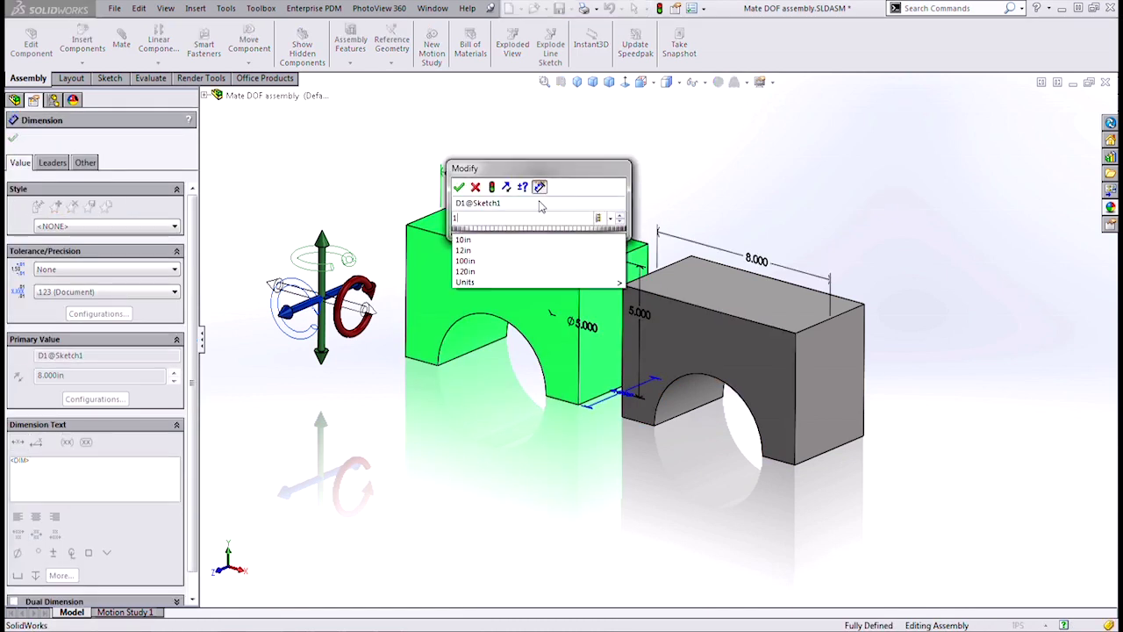
{"action": "left_click", "coordinate": [492, 187]}
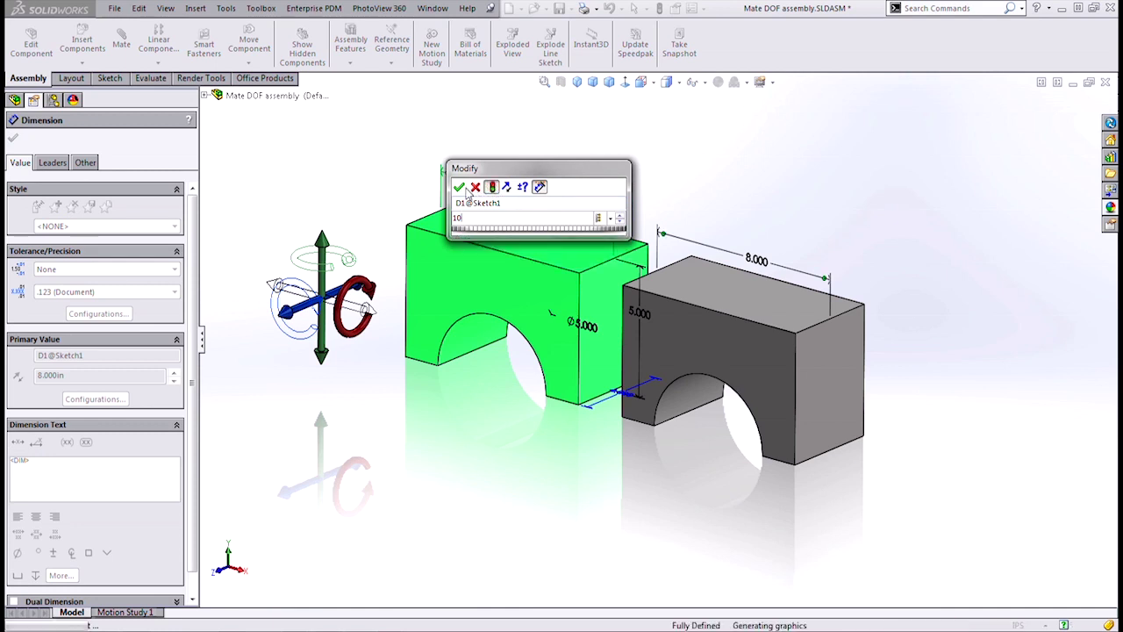
{"action": "left_click", "coordinate": [462, 186]}
{"action": "key", "text": "Escape"}
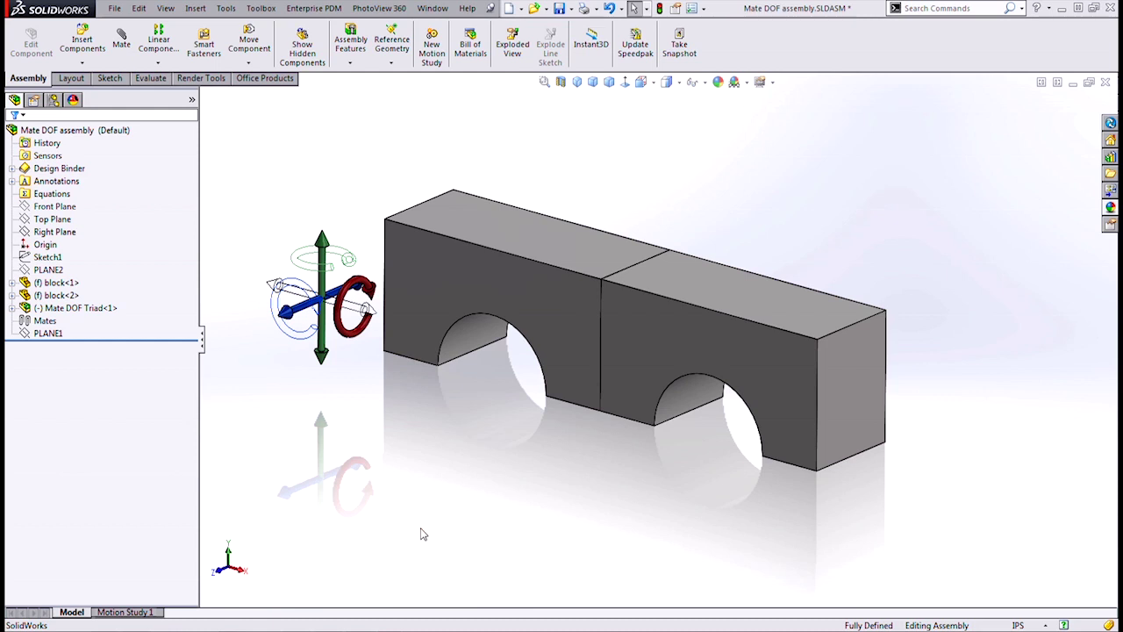
Switch to the open BlockMates_perfect assembly and rebuild it with the changed models.
{"action": "key", "text": "ctrl+Tab"}
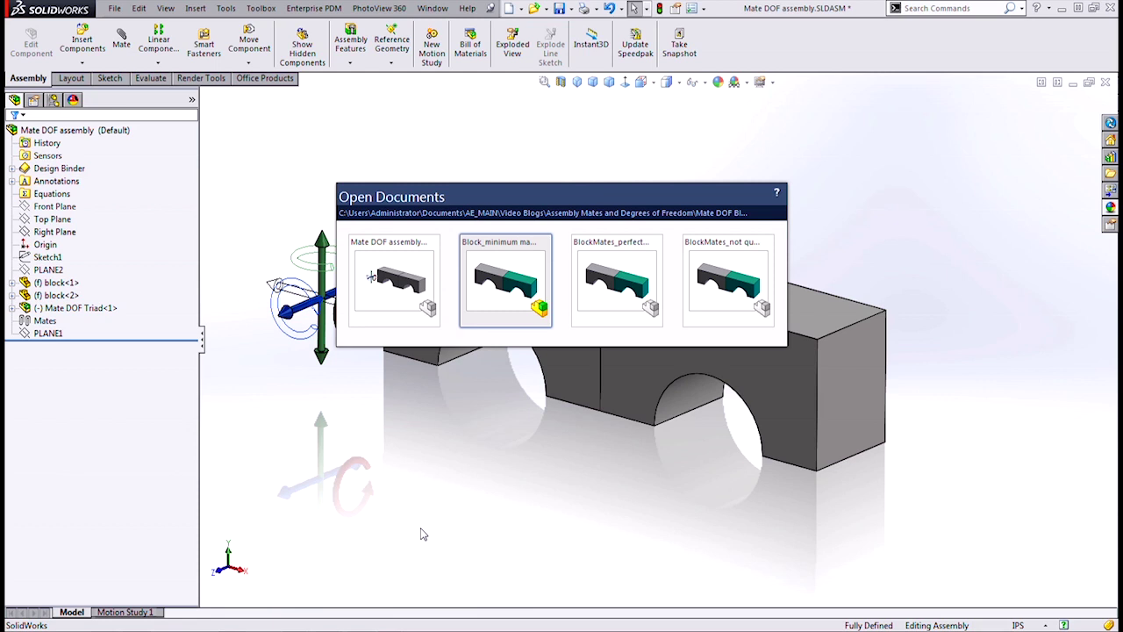
{"action": "key", "text": "ctrl+Tab"}
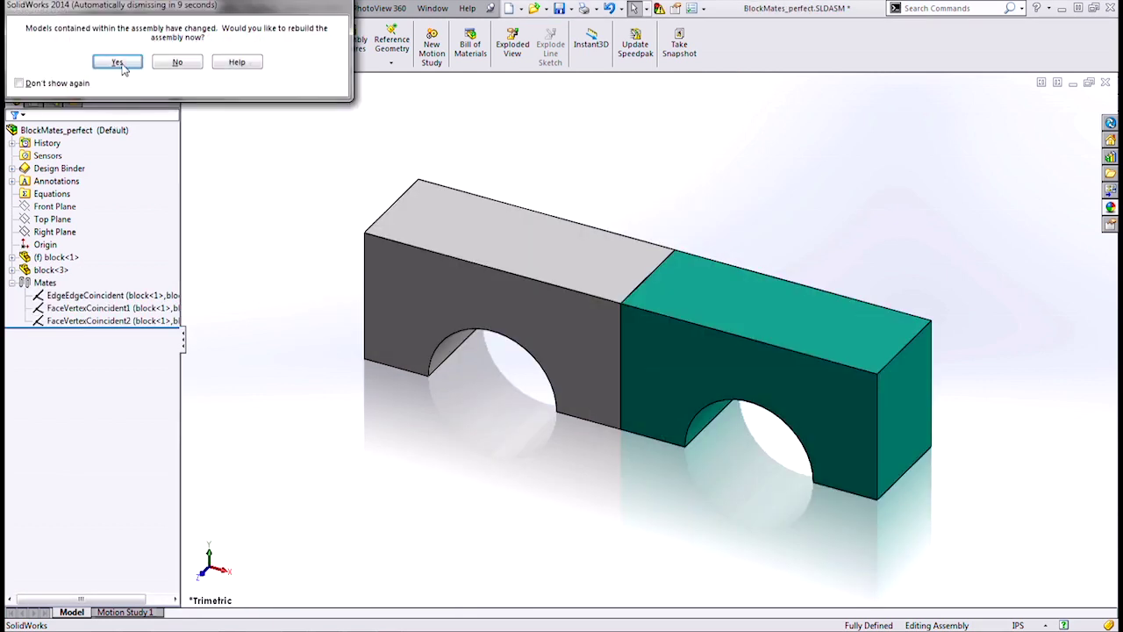
{"action": "left_click", "coordinate": [123, 66]}
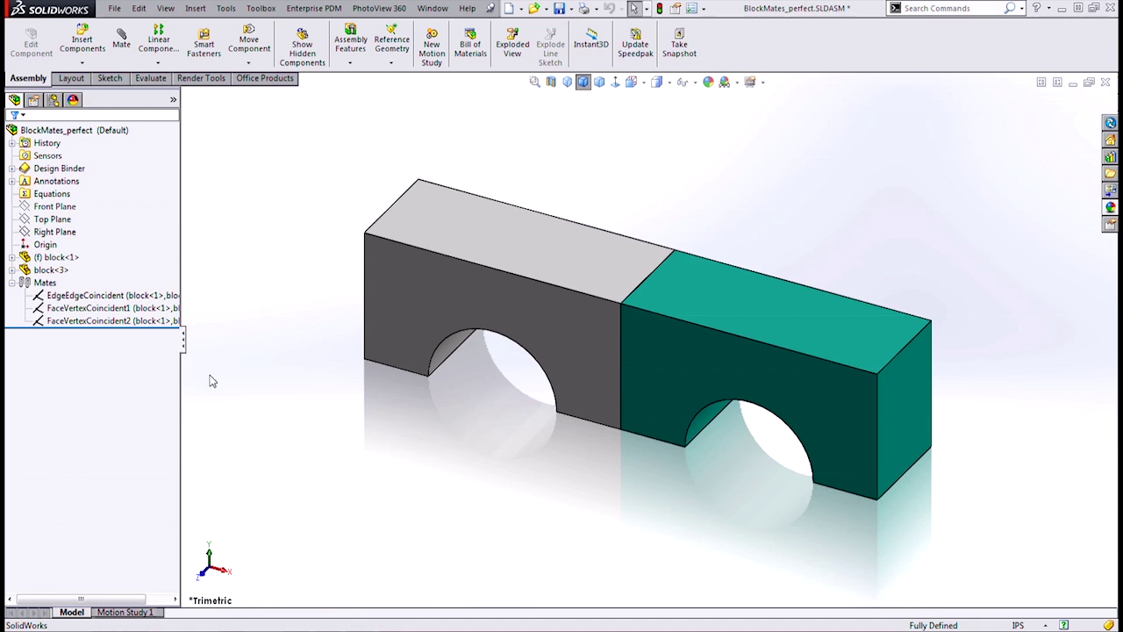
Examine which geometry the EdgeEdgeCoincident, FaceVertexCoincident1 and FaceVertexCoincident2 mates reference on the blocks.
{"action": "left_click", "coordinate": [110, 308]}
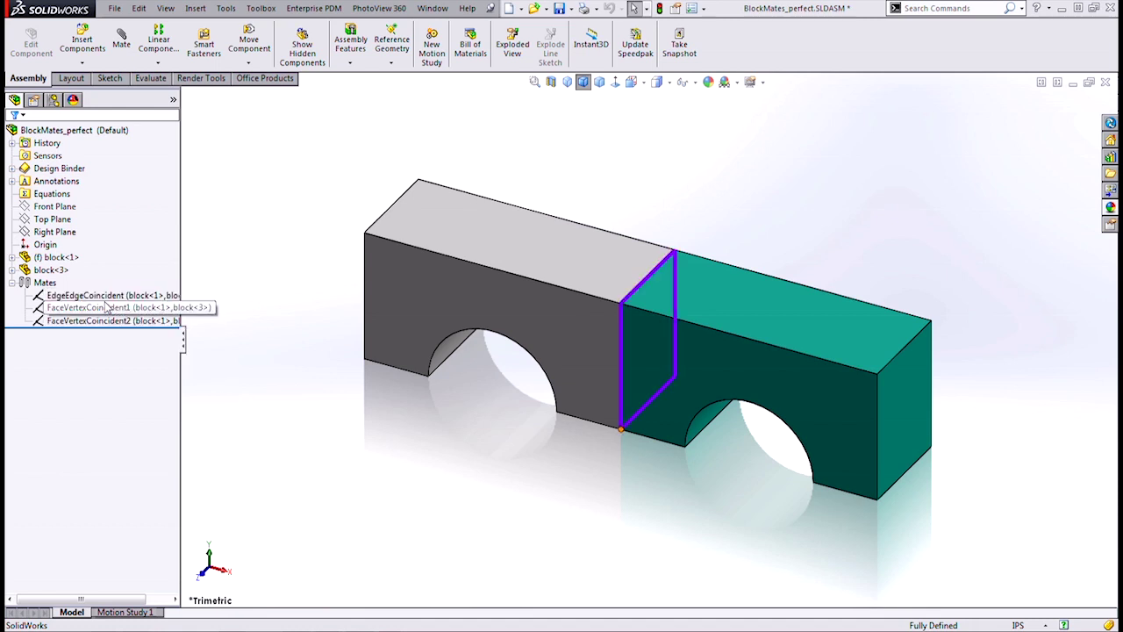
{"action": "left_click", "coordinate": [102, 297]}
{"action": "left_click", "coordinate": [101, 299]}
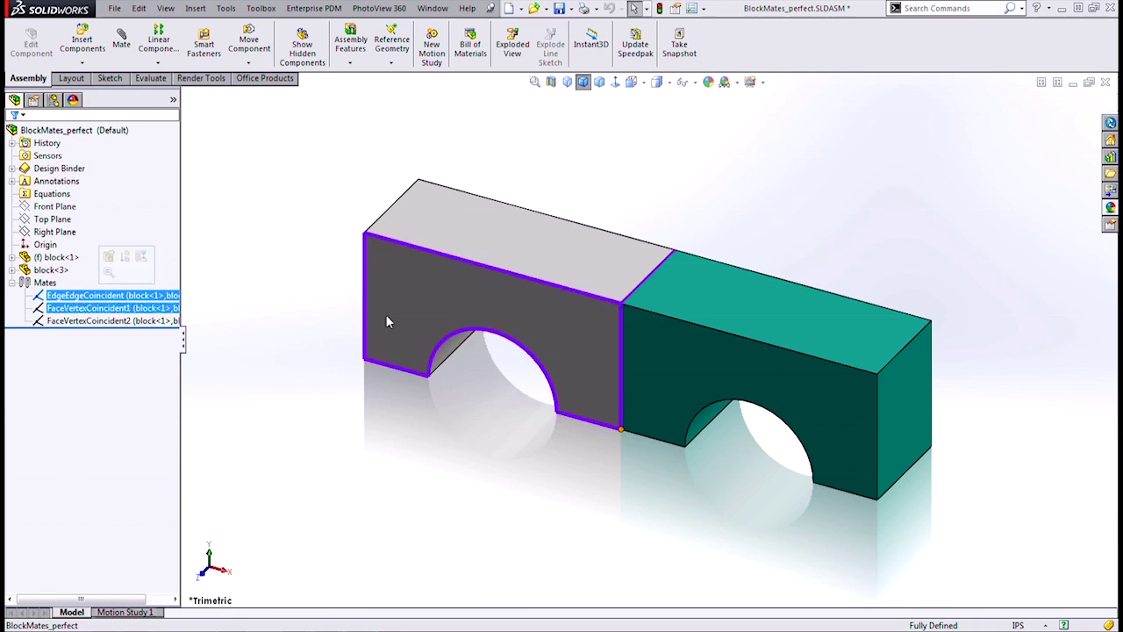
{"action": "left_click", "coordinate": [103, 310]}
{"action": "left_click", "coordinate": [103, 321]}
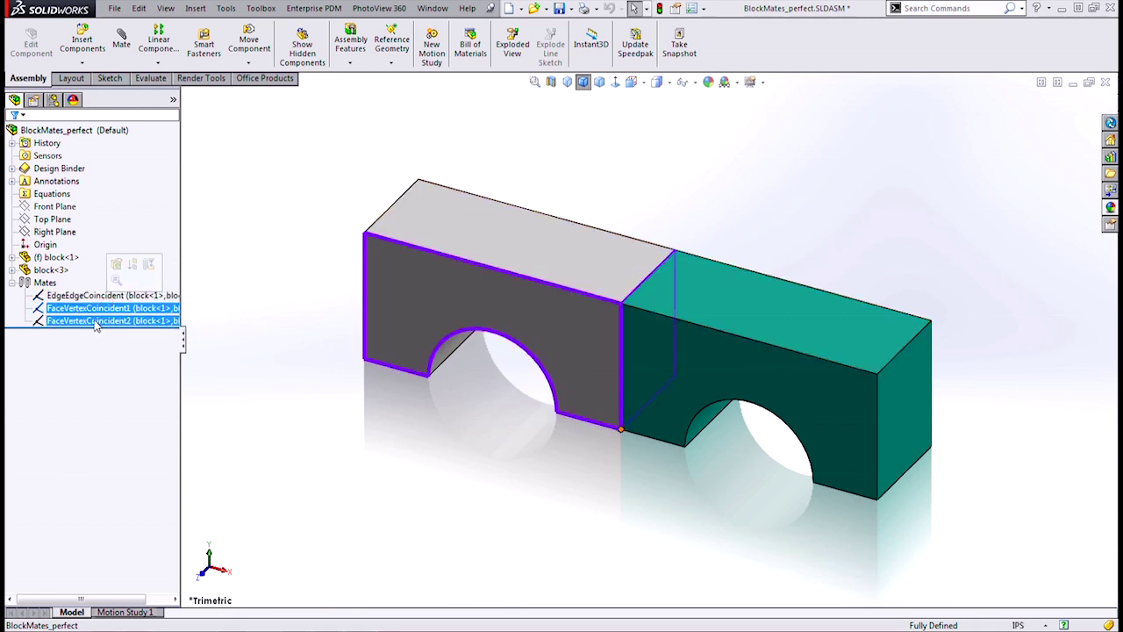
{"action": "left_click", "coordinate": [263, 430]}
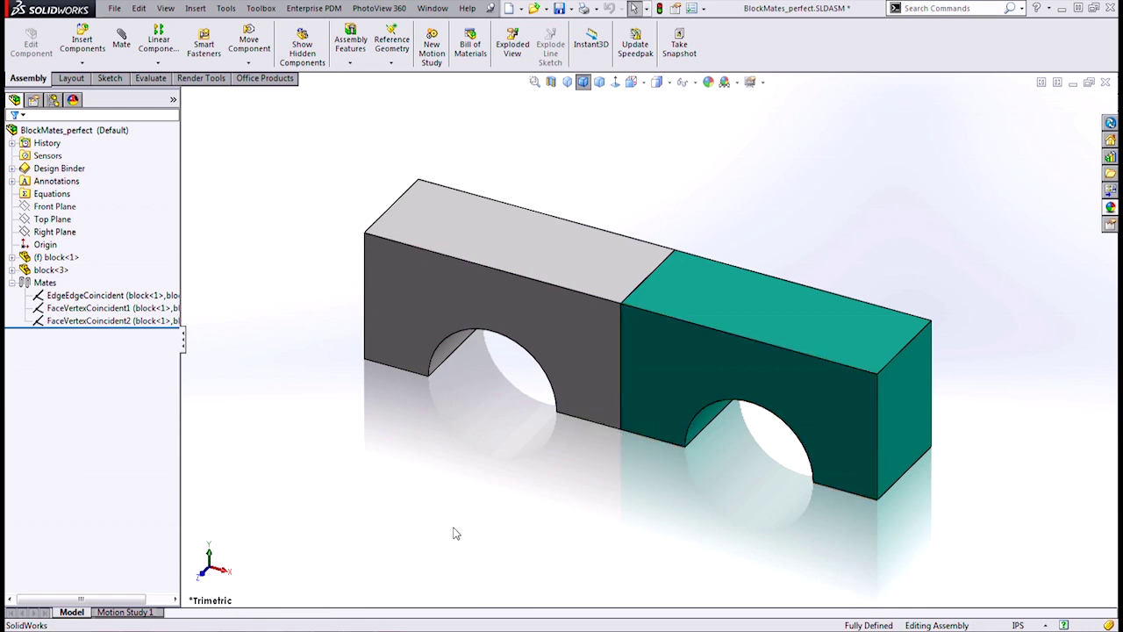
Switch to the open BlockMates_not quite perfect assembly and rebuild it with the changed models.
{"action": "key", "text": "ctrl+Tab"}
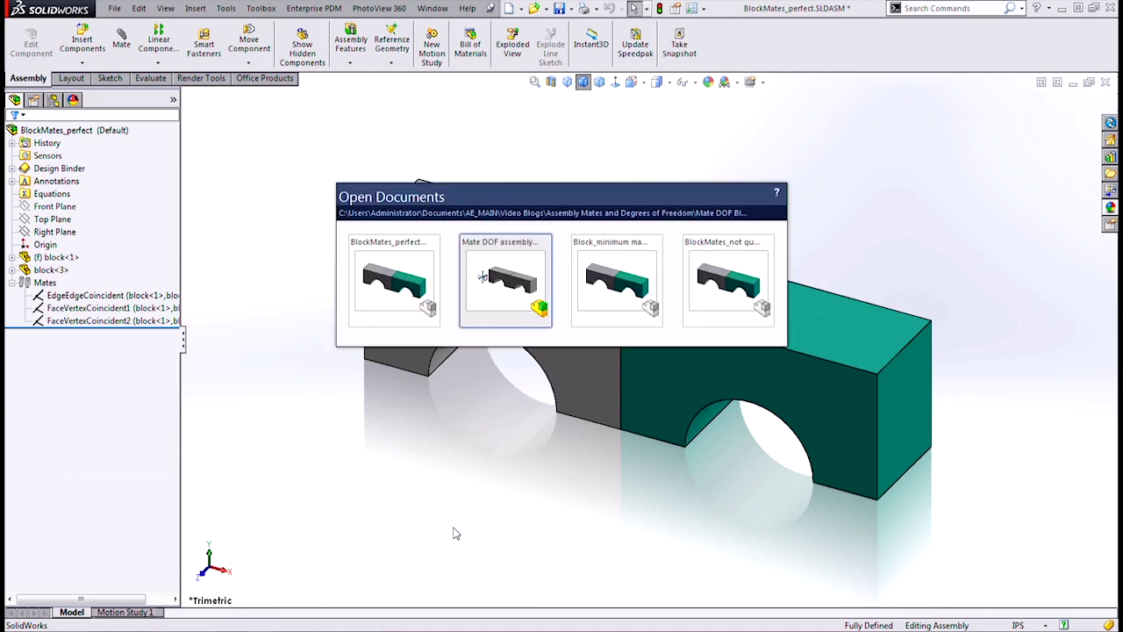
{"action": "key", "text": "ctrl+Tab"}
{"action": "key", "text": "ctrl+Tab"}
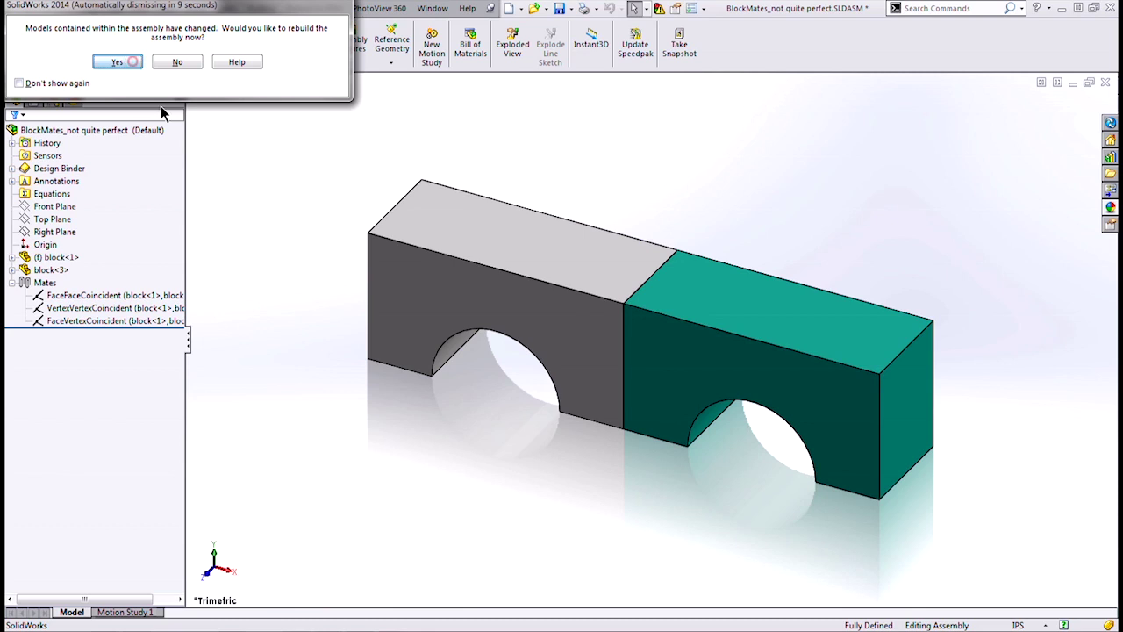
{"action": "left_click", "coordinate": [127, 61]}
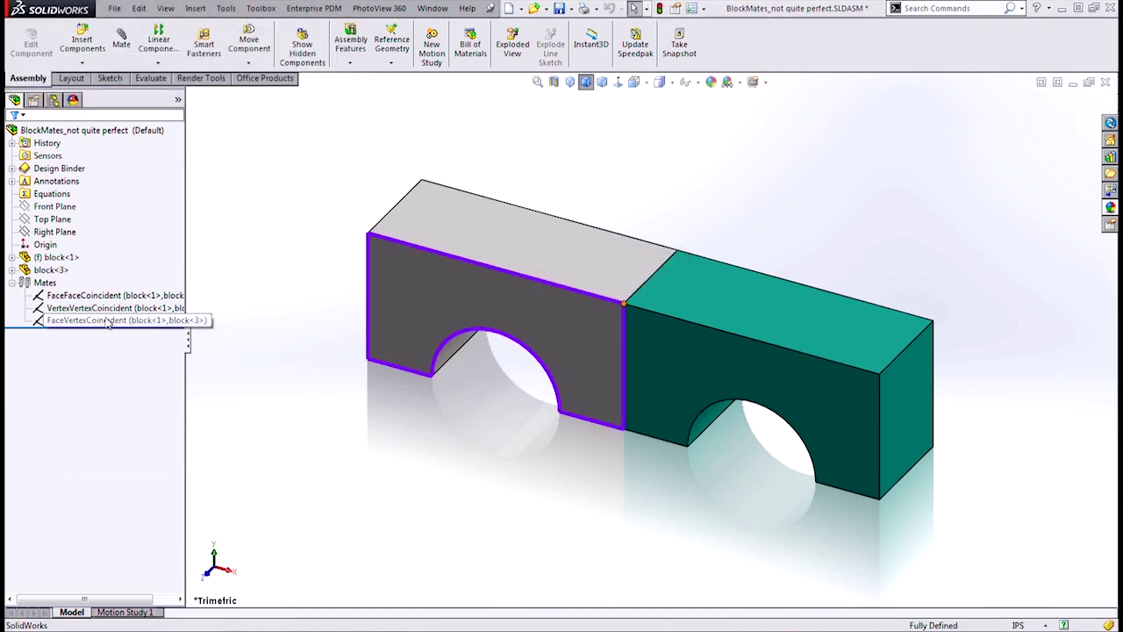
Examine which geometry the FaceFaceCoincident, VertexVertexCoincident and FaceVertexCoincident mates reference on the two blocks.
{"action": "left_click", "coordinate": [83, 296]}
{"action": "left_click", "coordinate": [70, 321], "text": "ctrl"}
{"action": "key", "text": "shift+Up"}
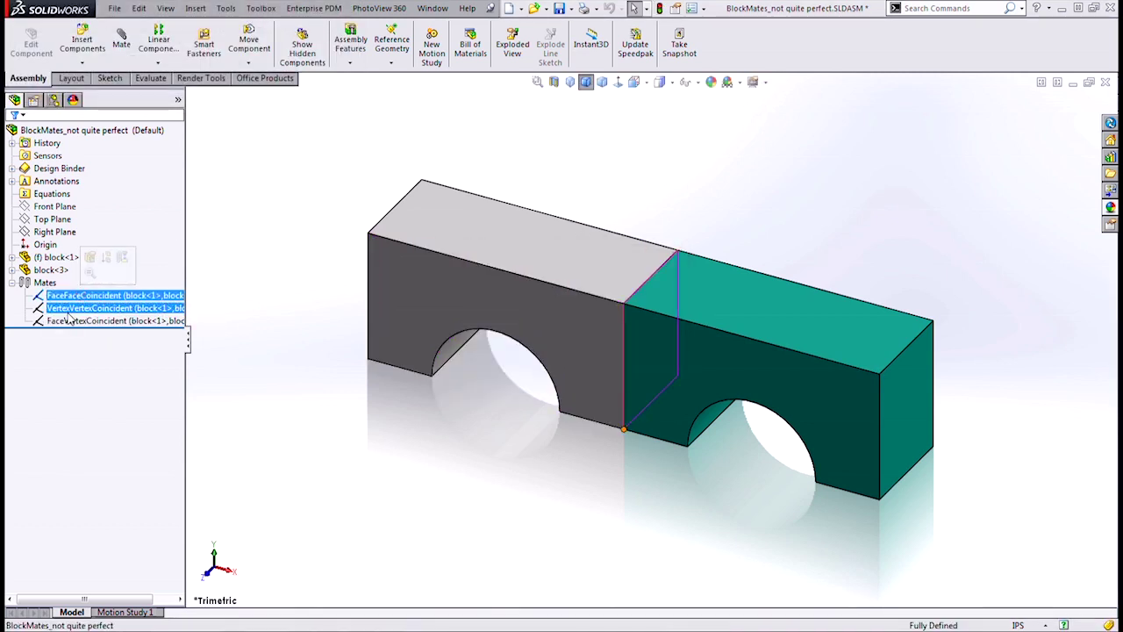
{"action": "left_click", "coordinate": [68, 309]}
{"action": "left_click", "coordinate": [68, 322], "text": "ctrl"}
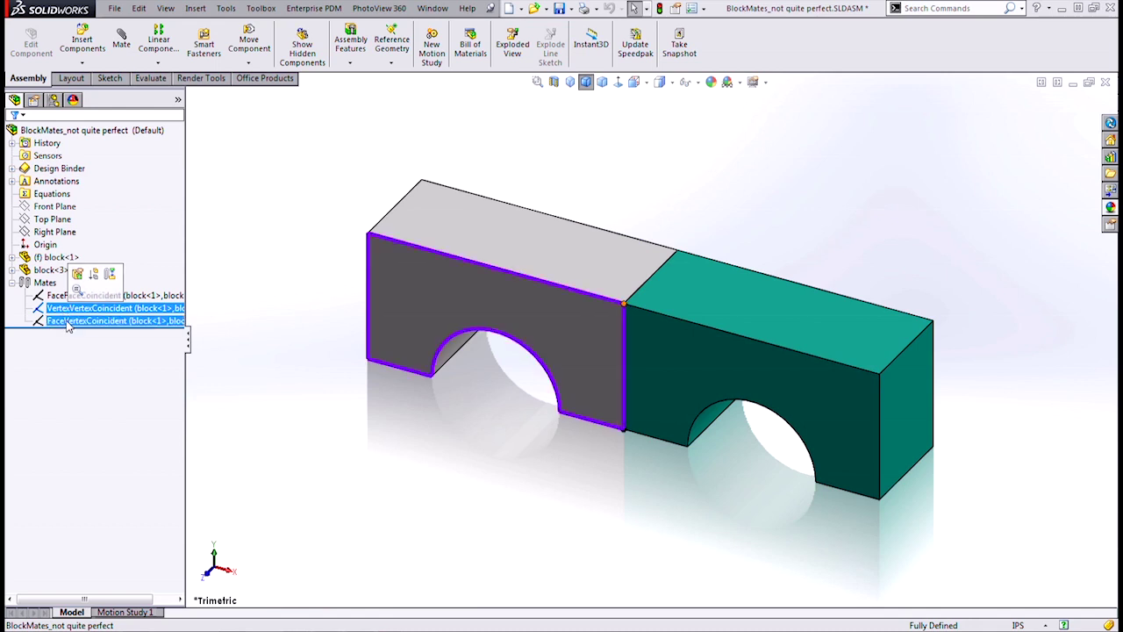
{"action": "left_click", "coordinate": [66, 321], "text": "ctrl"}
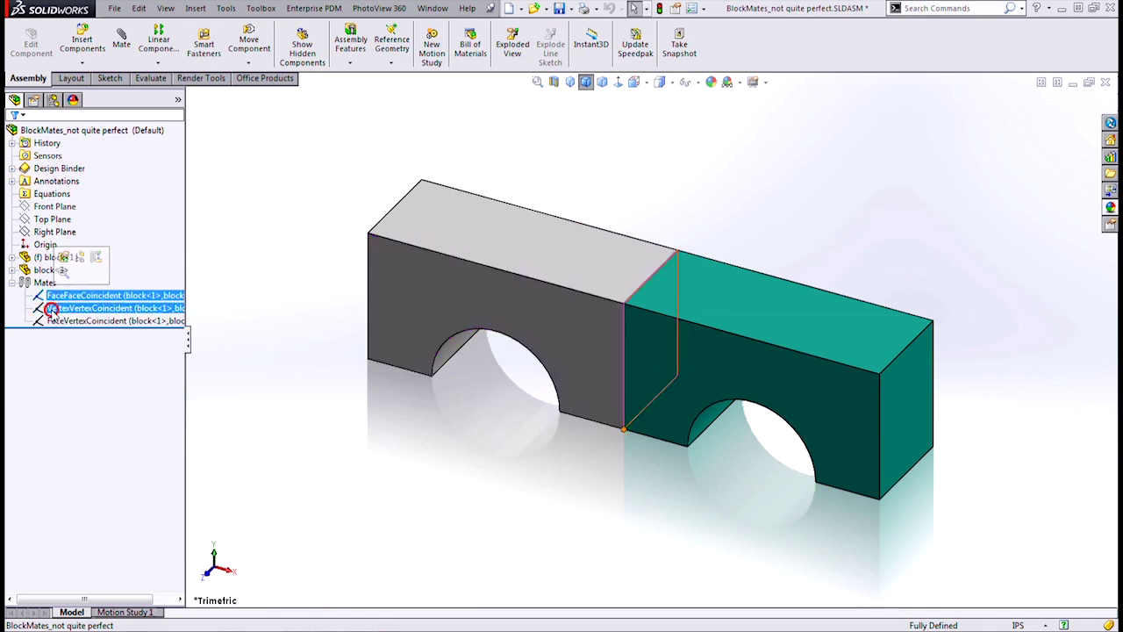
{"action": "left_click", "coordinate": [52, 321], "text": "ctrl"}
{"action": "left_click", "coordinate": [396, 462]}
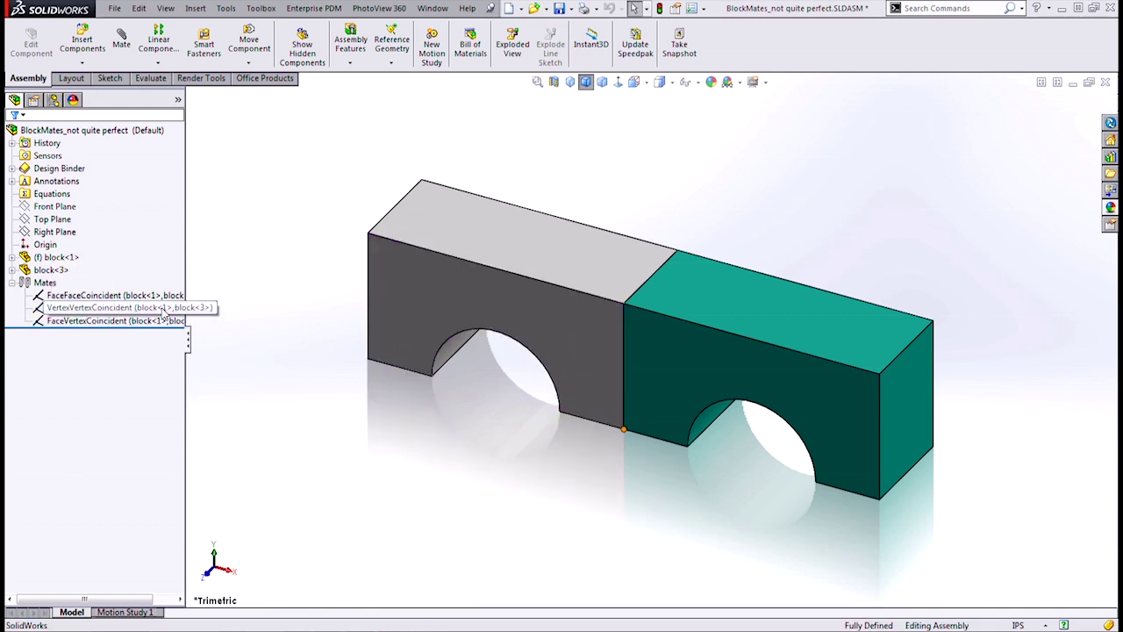
{"action": "left_click", "coordinate": [287, 312]}
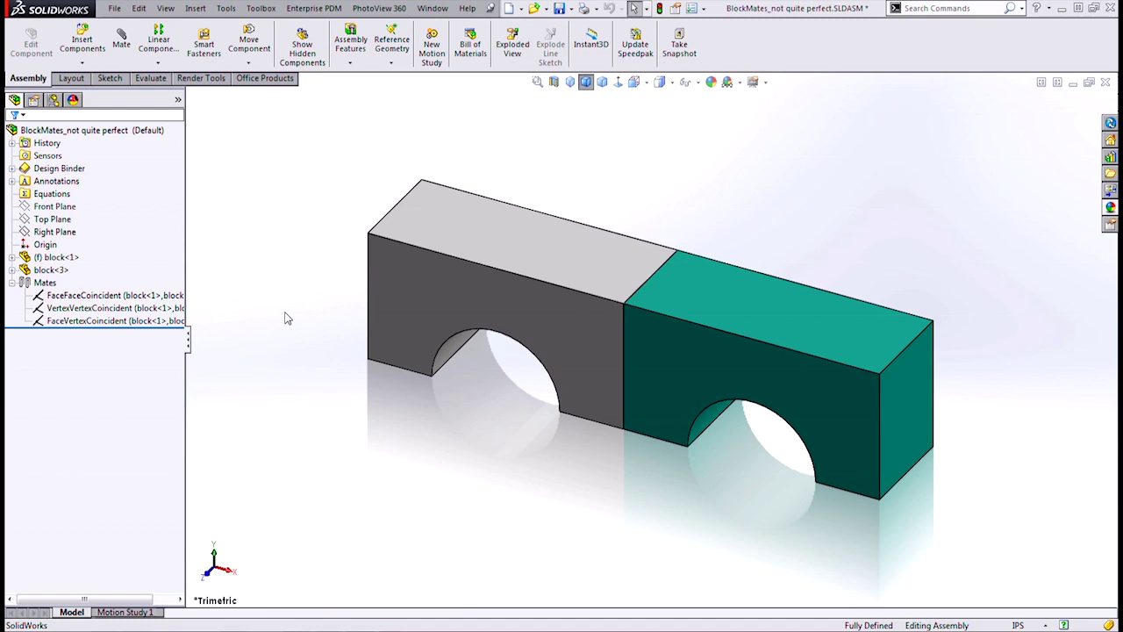
Switch to the open Block_minimum mates_overDefined assembly and rebuild it with the changed models.
{"action": "key", "text": "ctrl+Tab"}
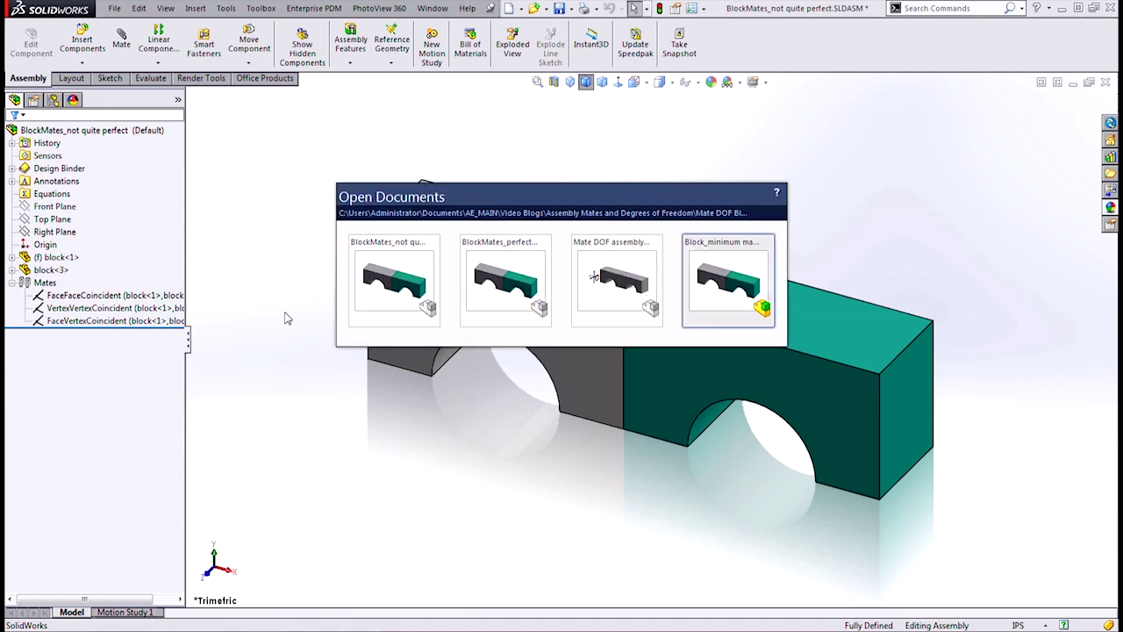
{"action": "left_click", "coordinate": [120, 61]}
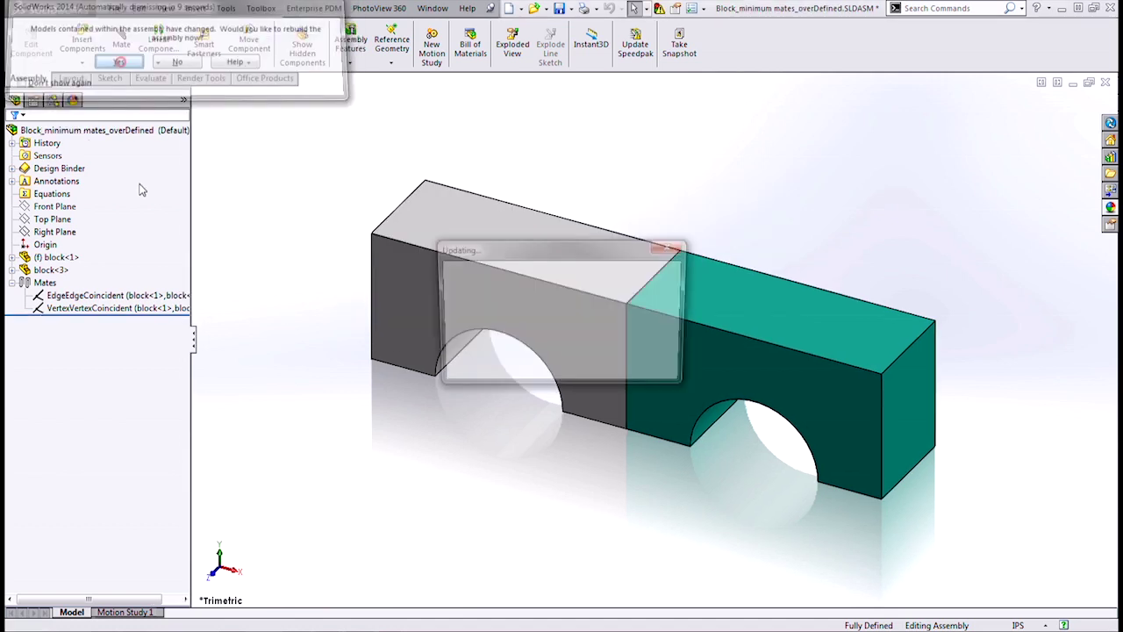
Examine which edge and vertex the EdgeEdgeCoincident and VertexVertexCoincident mates reference on the blocks, leaving nothing selected.
{"action": "left_click", "coordinate": [64, 297]}
{"action": "left_click", "coordinate": [69, 309], "text": "ctrl"}
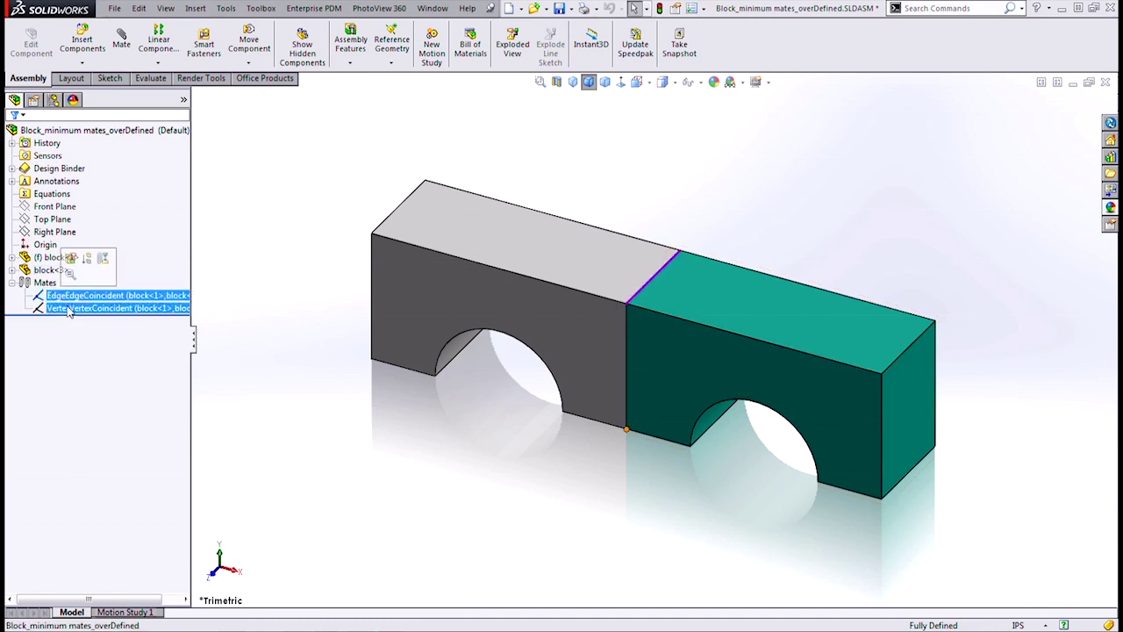
{"action": "left_click", "coordinate": [69, 309]}
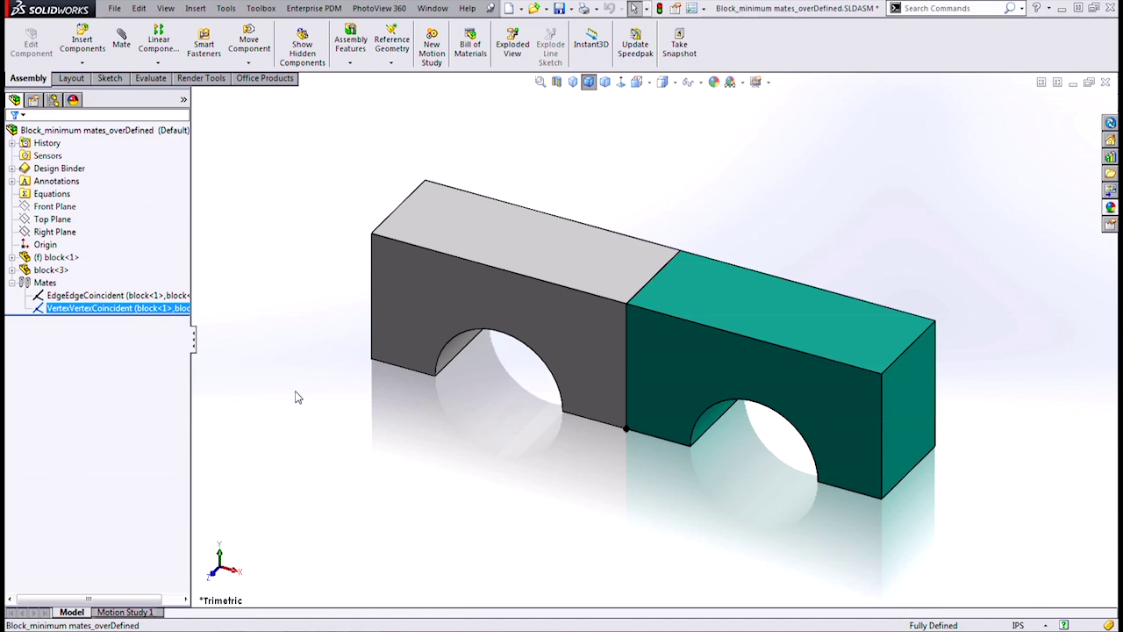
{"action": "left_click", "coordinate": [255, 312]}
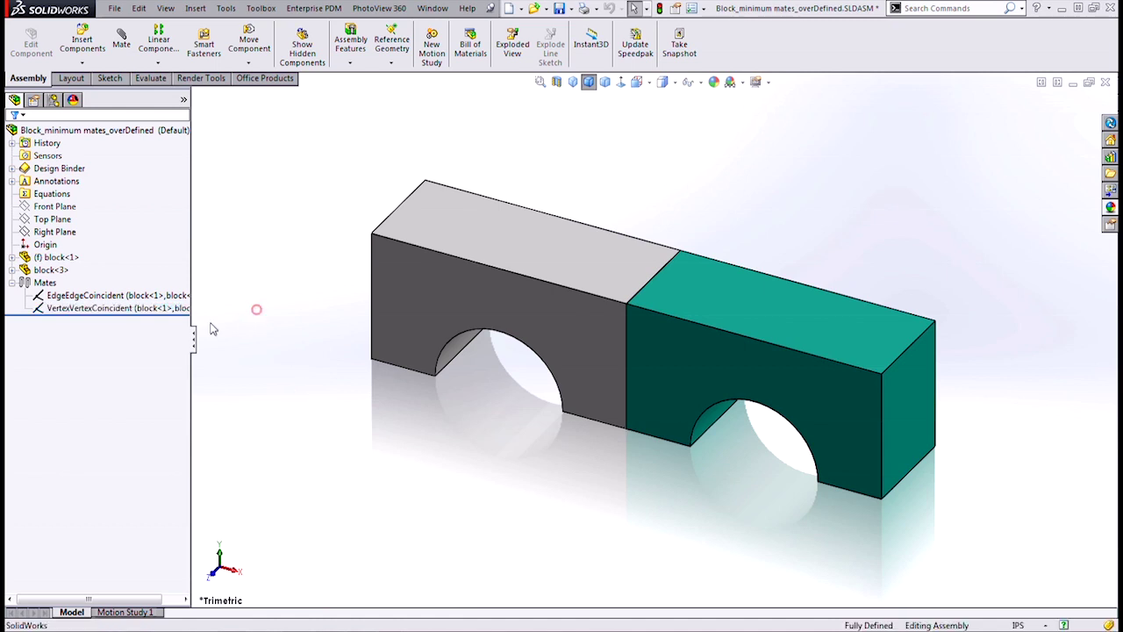